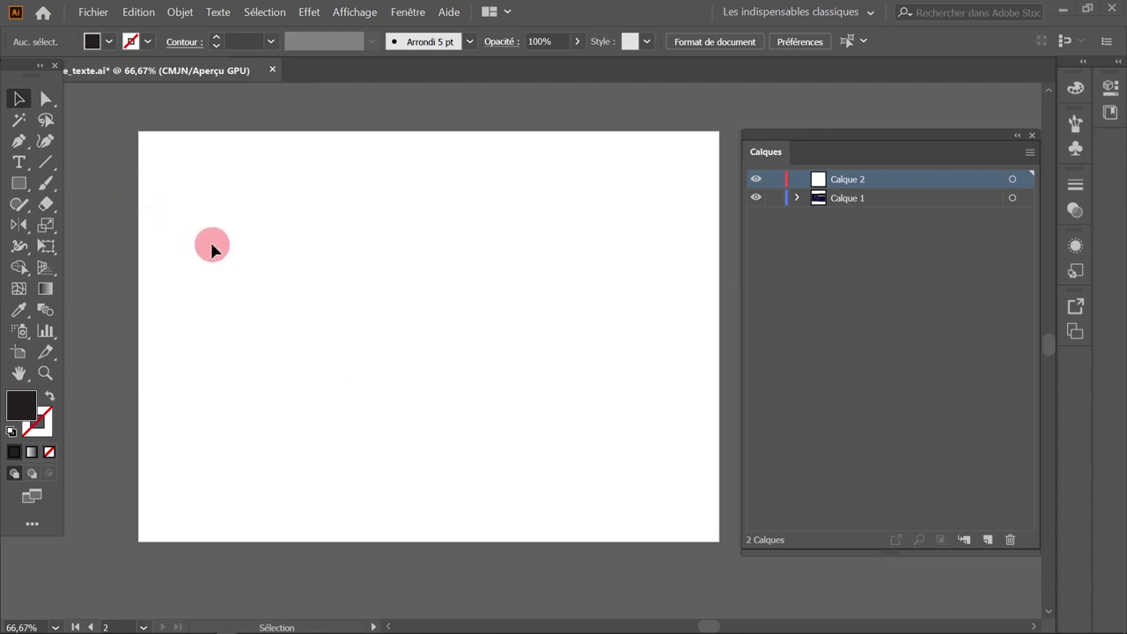
- Drag a large Type area across the artboard, auto-filled with Lorem ipsum placeholder paragraphs
{"action": "left_click", "coordinate": [20, 162]}
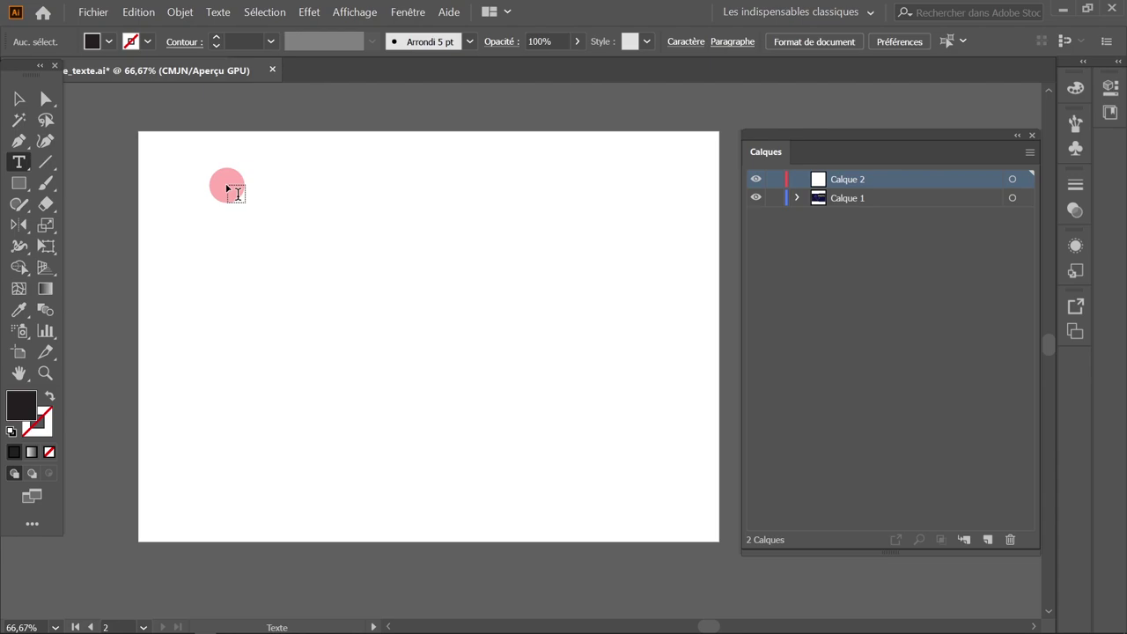
{"action": "left_click_drag", "start_coordinate": [227, 185], "coordinate": [666, 506]}
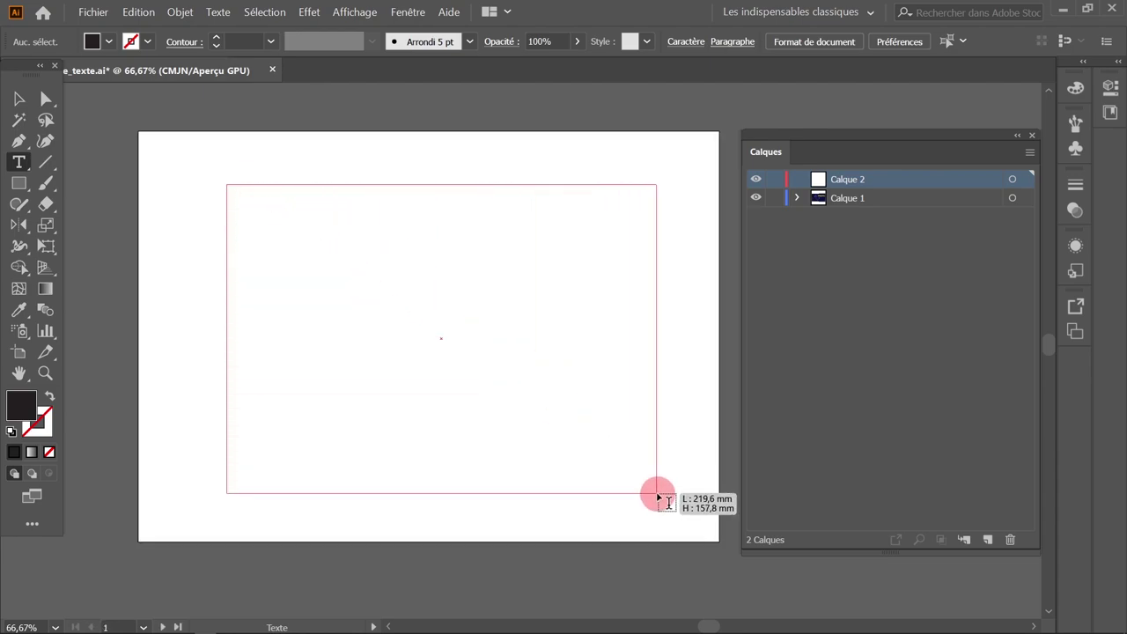
{"action": "left_click_drag", "start_coordinate": [666, 509], "coordinate": [663, 504]}
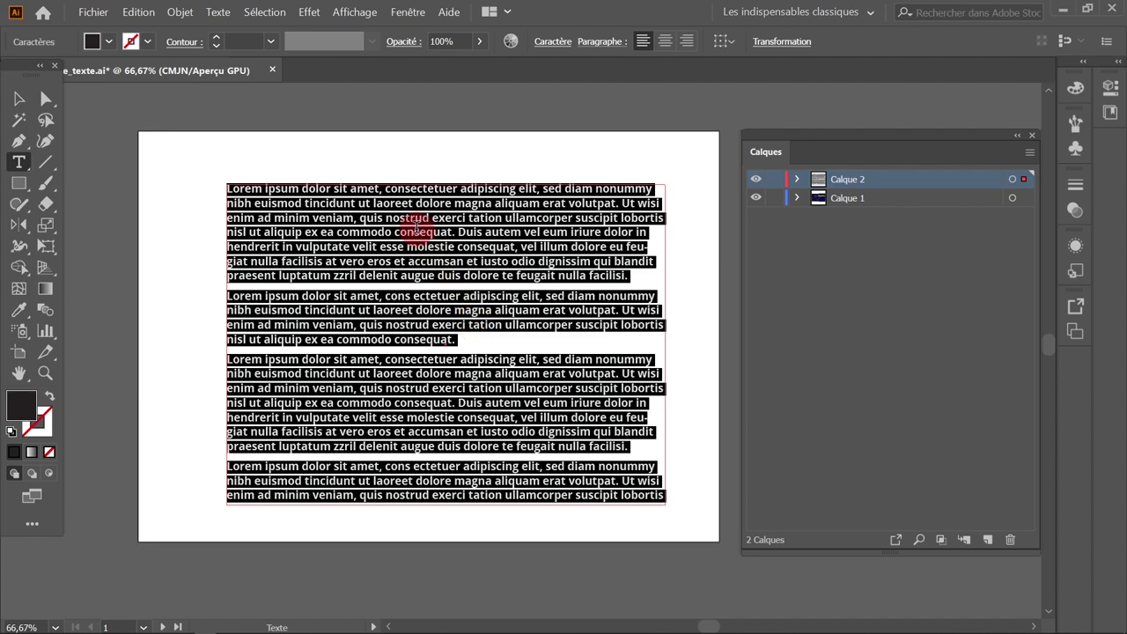
{"action": "key", "text": "Escape"}
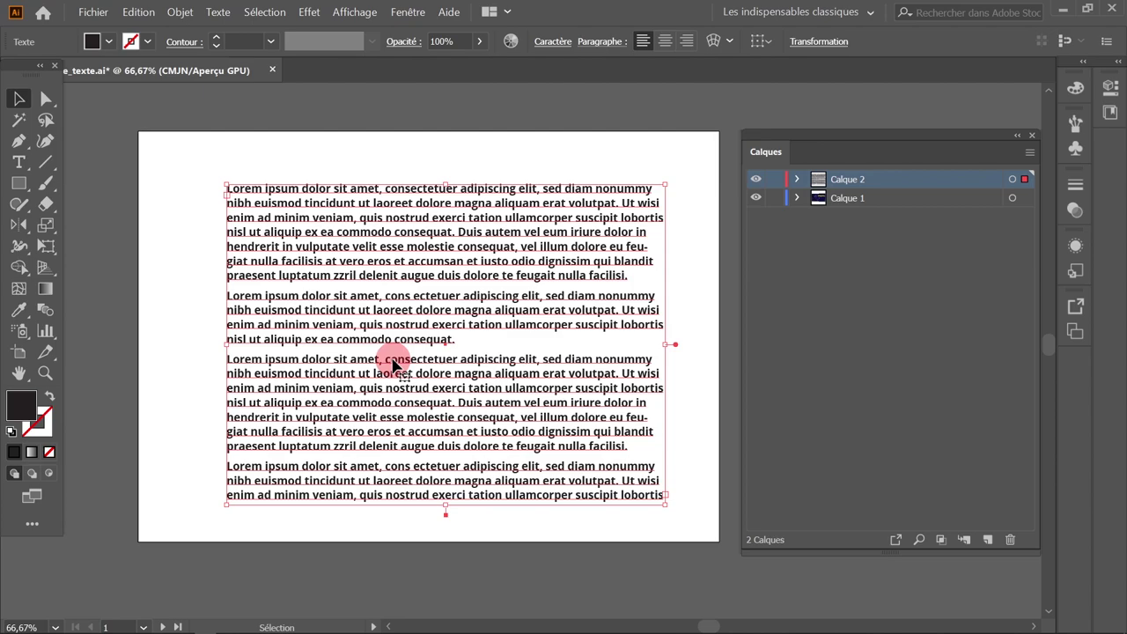
- Add a Lorem ipsum title line above the paragraphs
{"action": "left_click", "coordinate": [21, 164]}
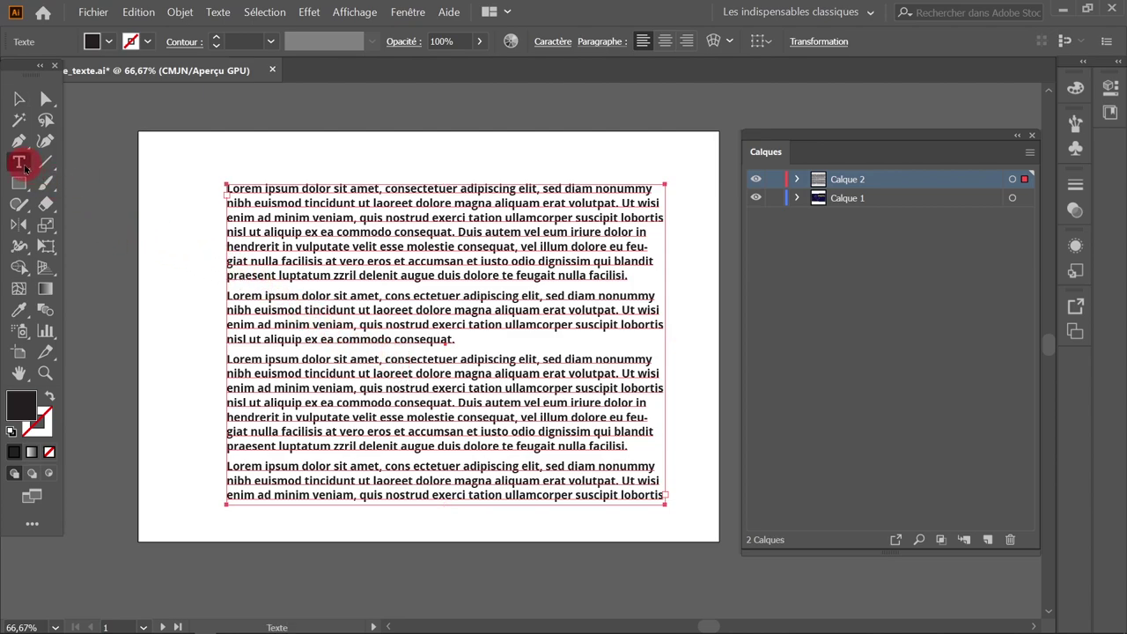
{"action": "left_click_drag", "start_coordinate": [24, 167], "coordinate": [95, 168]}
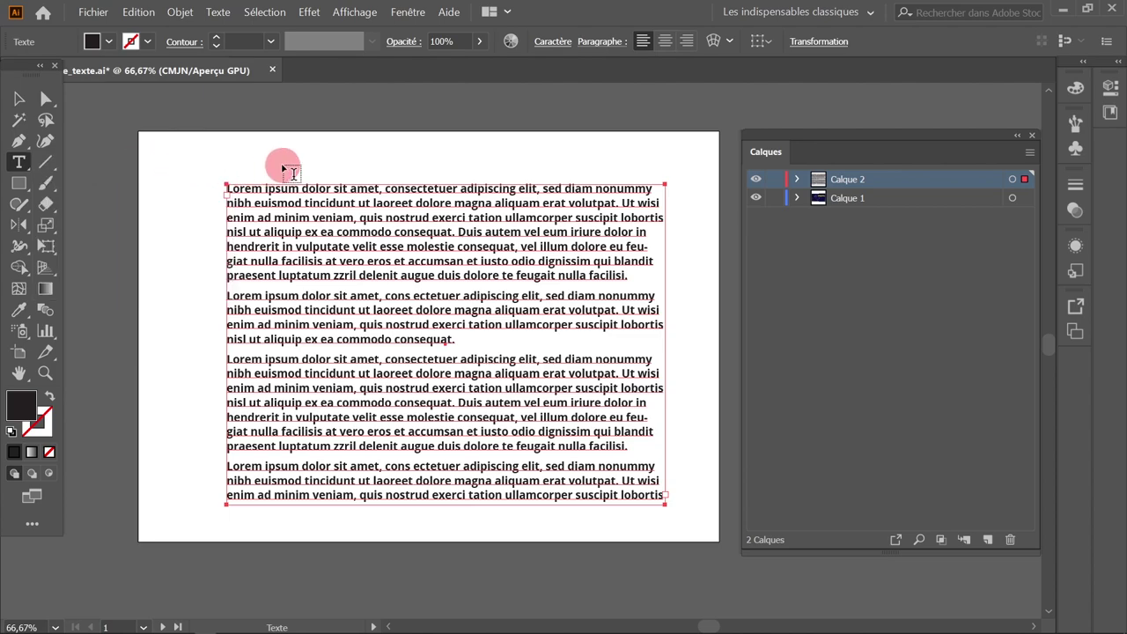
{"action": "left_click", "coordinate": [244, 156]}
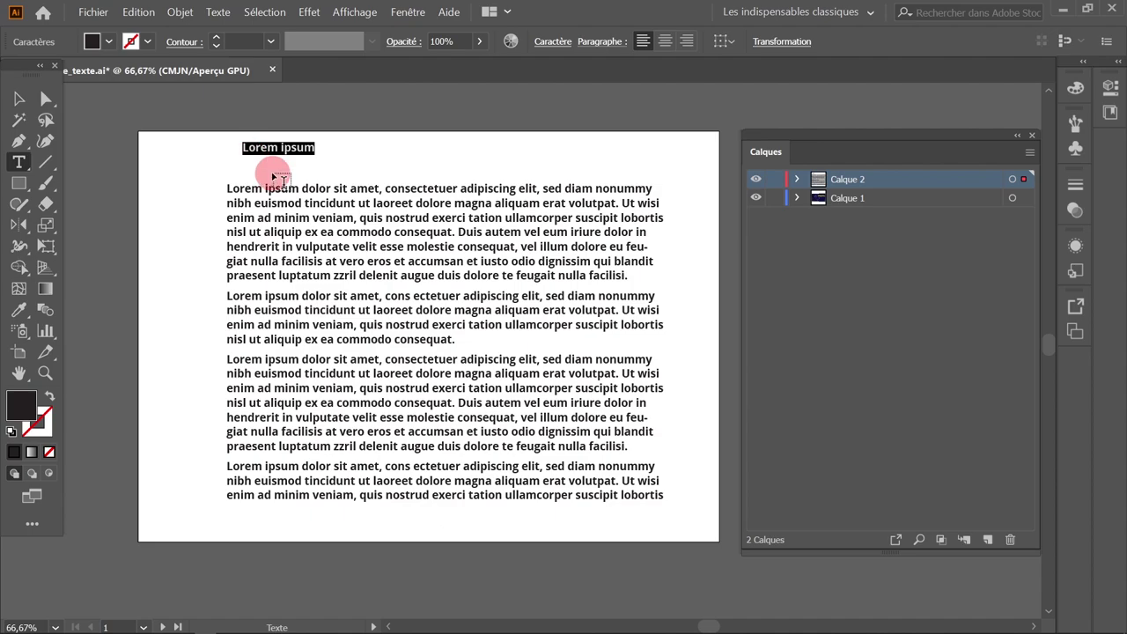
{"action": "left_click", "coordinate": [19, 99]}
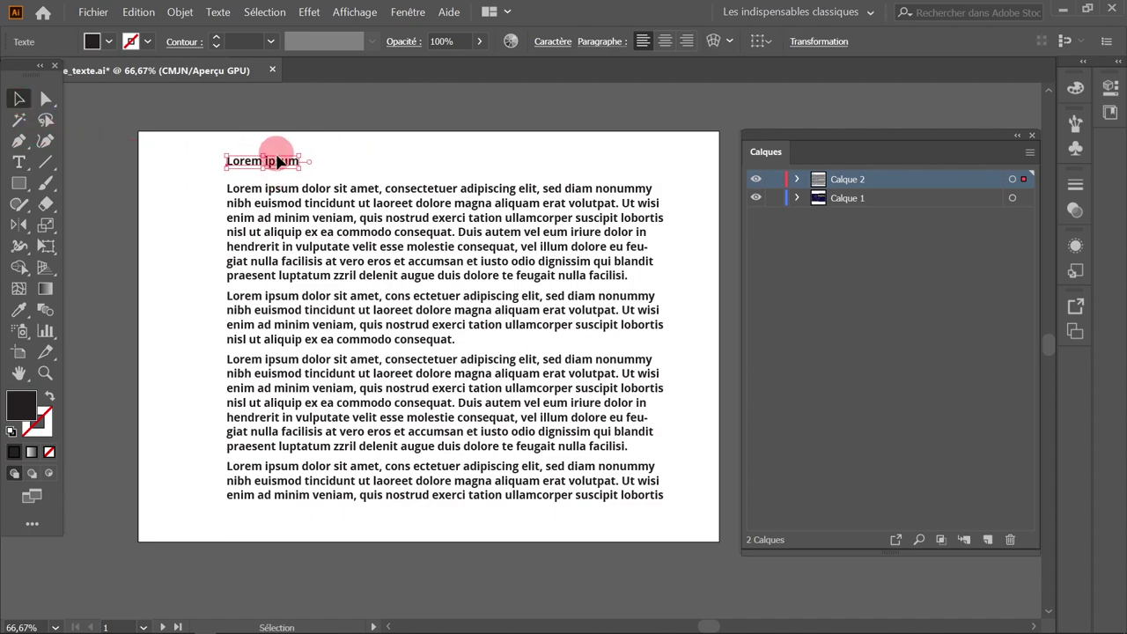
- Shift the paragraph block slightly up and left, then deselect it
{"action": "left_click_drag", "start_coordinate": [278, 161], "coordinate": [277, 173]}
{"action": "mouse_move", "coordinate": [342, 183]}
{"action": "left_mouse_down"}
{"action": "mouse_move", "coordinate": [460, 289]}
{"action": "mouse_move", "coordinate": [439, 278]}
{"action": "left_mouse_up"}
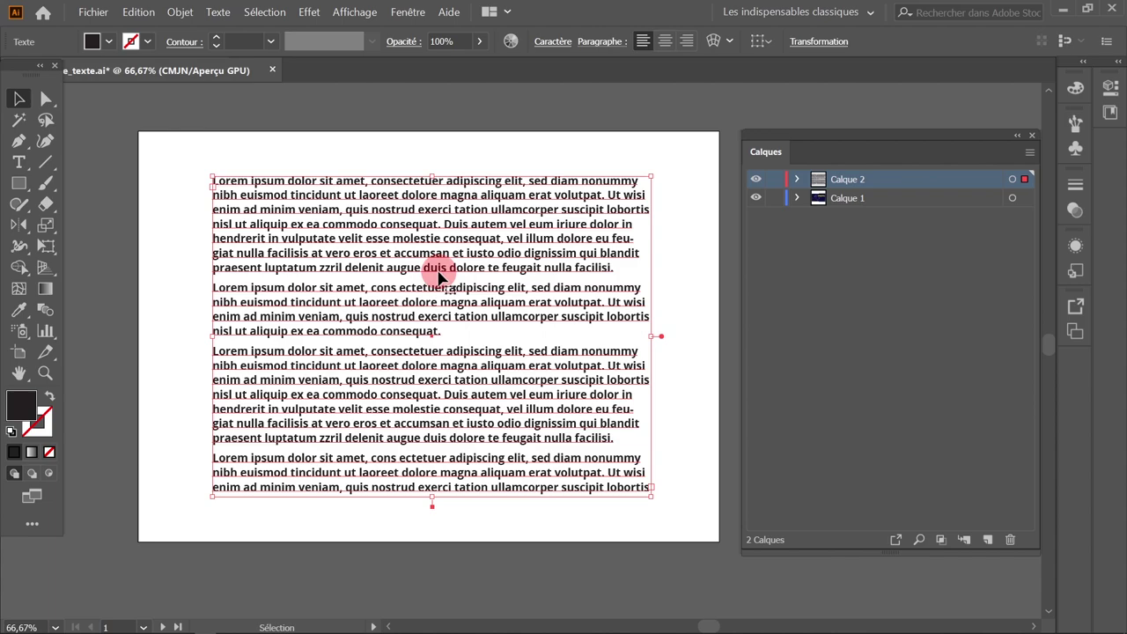
{"action": "left_click", "coordinate": [396, 166]}
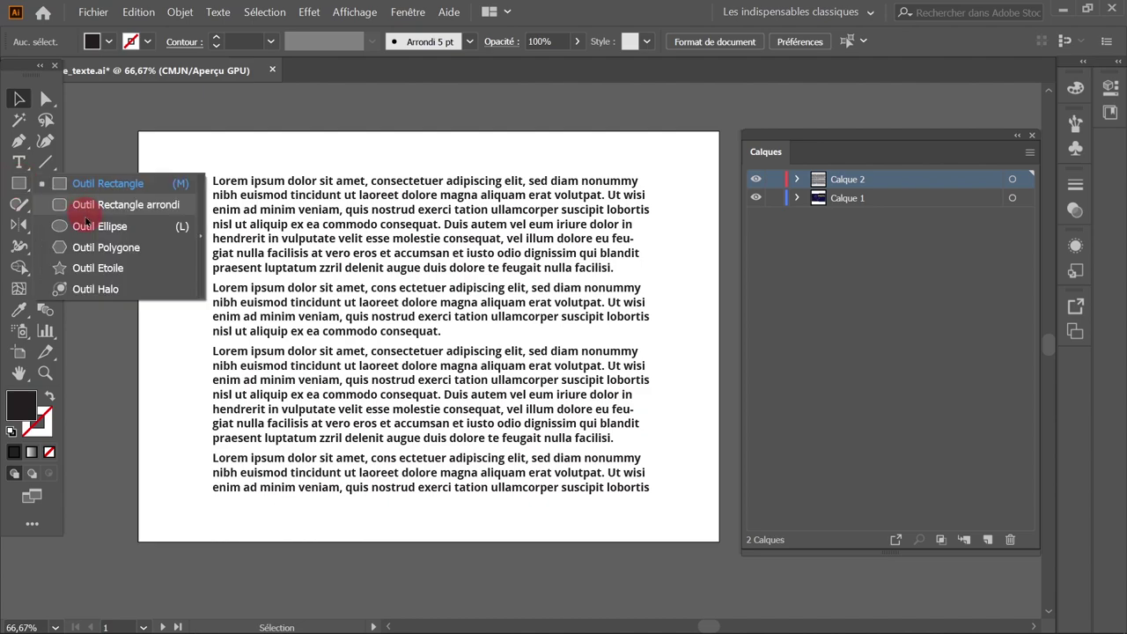
- Draw a large dark ellipse over the text's left side, nudge it up, and expand Calque 2
{"action": "mouse_move", "coordinate": [19, 185]}
{"action": "left_mouse_down"}
{"action": "mouse_move", "coordinate": [212, 238]}
{"action": "mouse_move", "coordinate": [405, 431]}
{"action": "left_mouse_up"}
{"action": "left_click", "coordinate": [19, 99]}
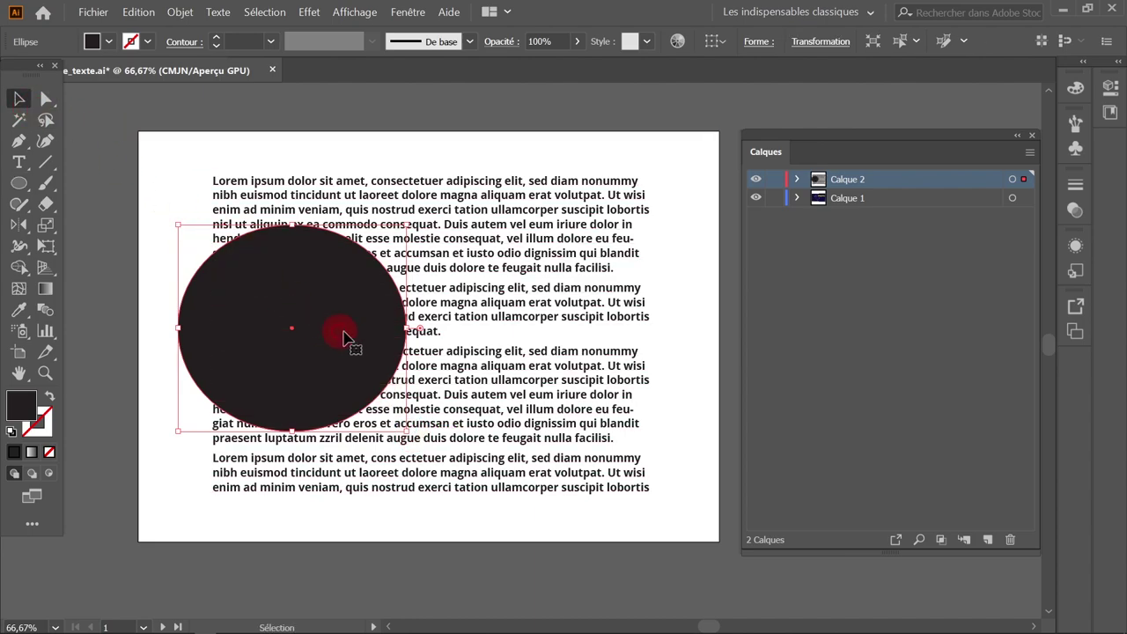
{"action": "left_click_drag", "start_coordinate": [344, 337], "coordinate": [334, 313]}
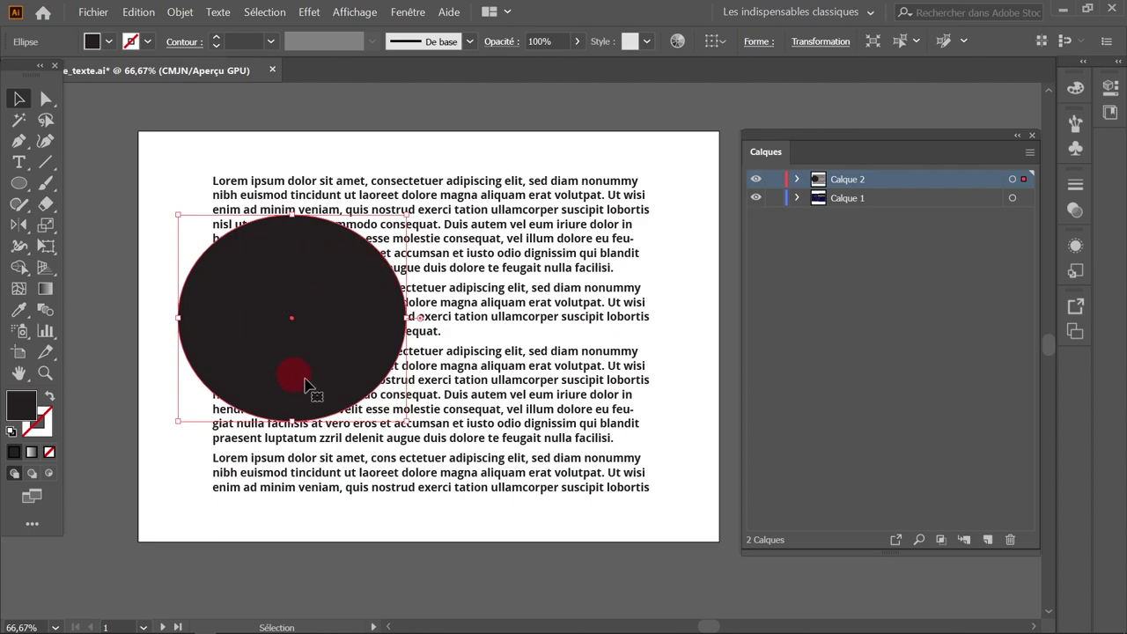
{"action": "left_click", "coordinate": [797, 181]}
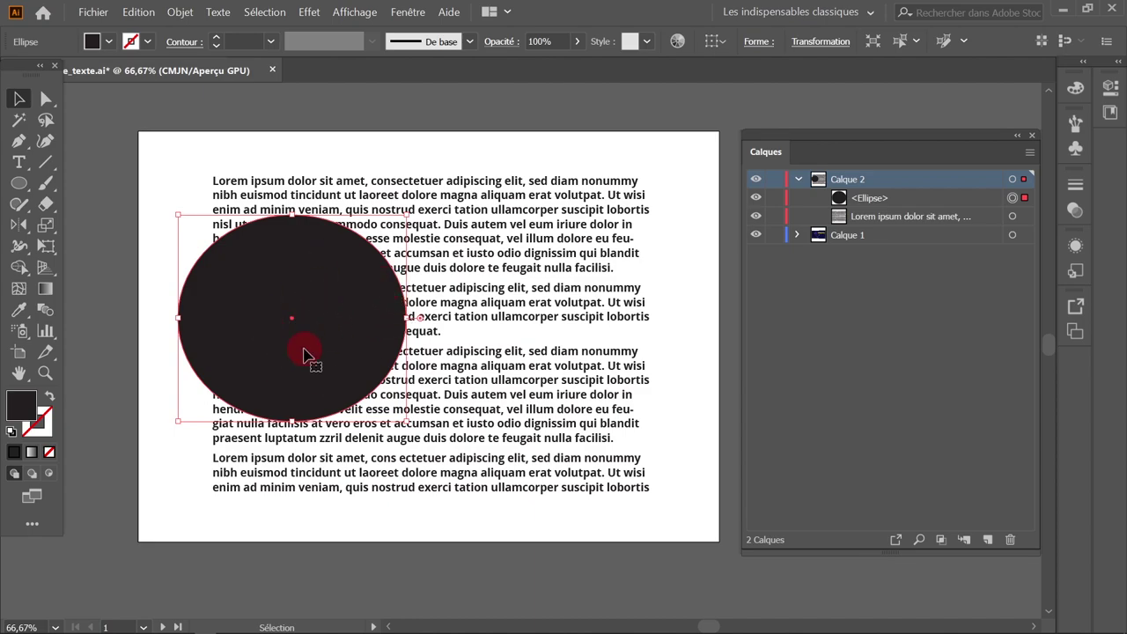
- Apply Objet > Habillage de texte > Créer to the ellipse and check the wrap
{"action": "left_click", "coordinate": [183, 12]}
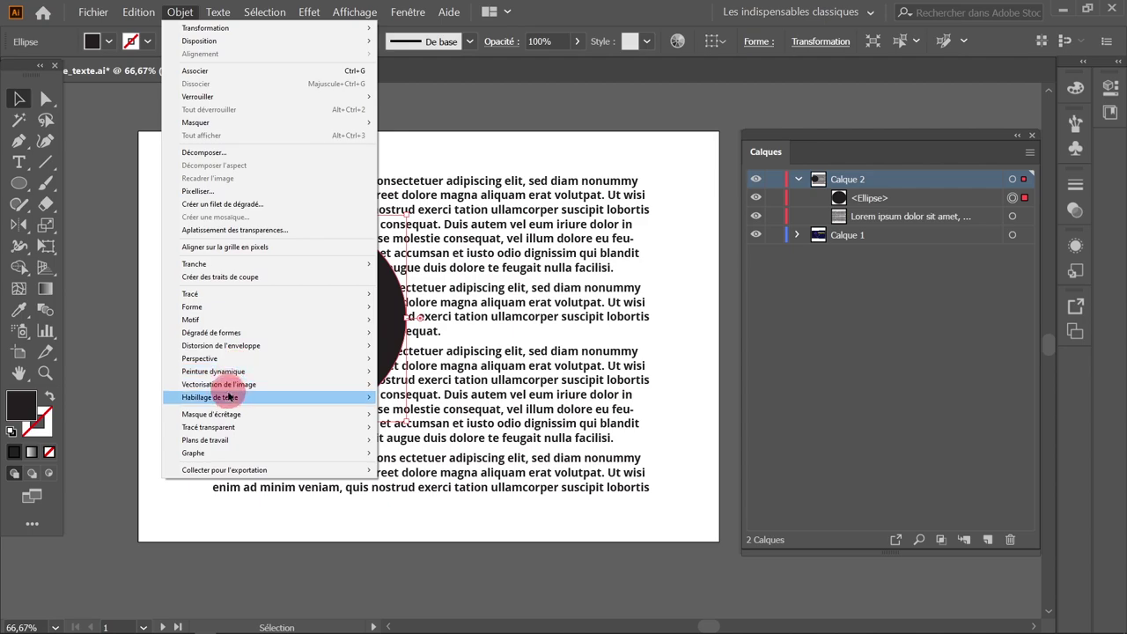
{"action": "mouse_move", "coordinate": [212, 397]}
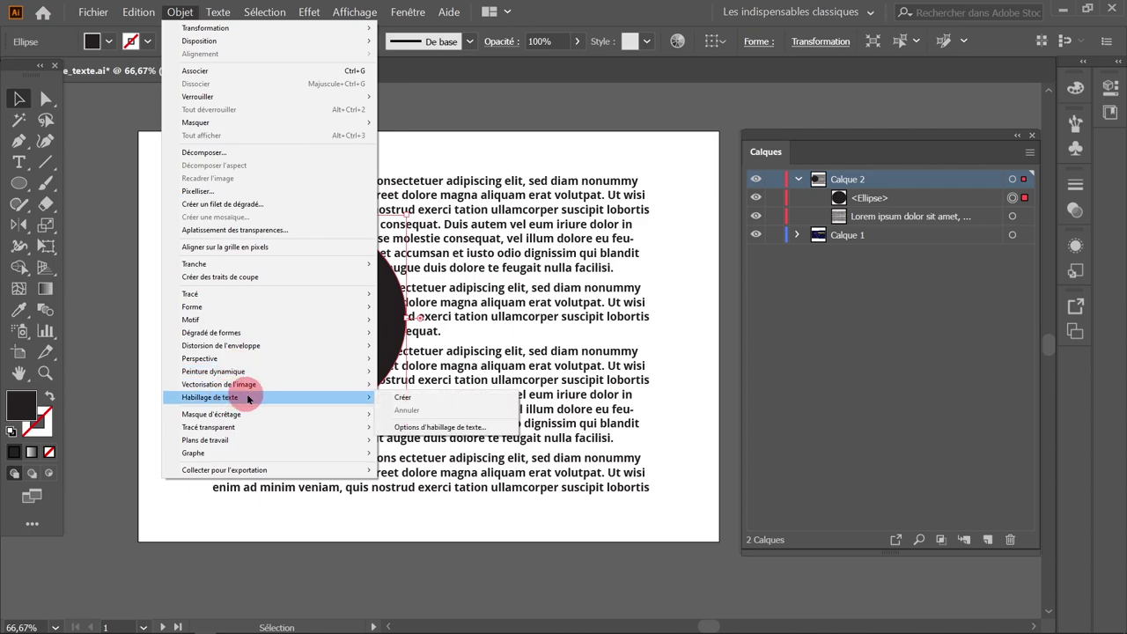
{"action": "left_click", "coordinate": [412, 398]}
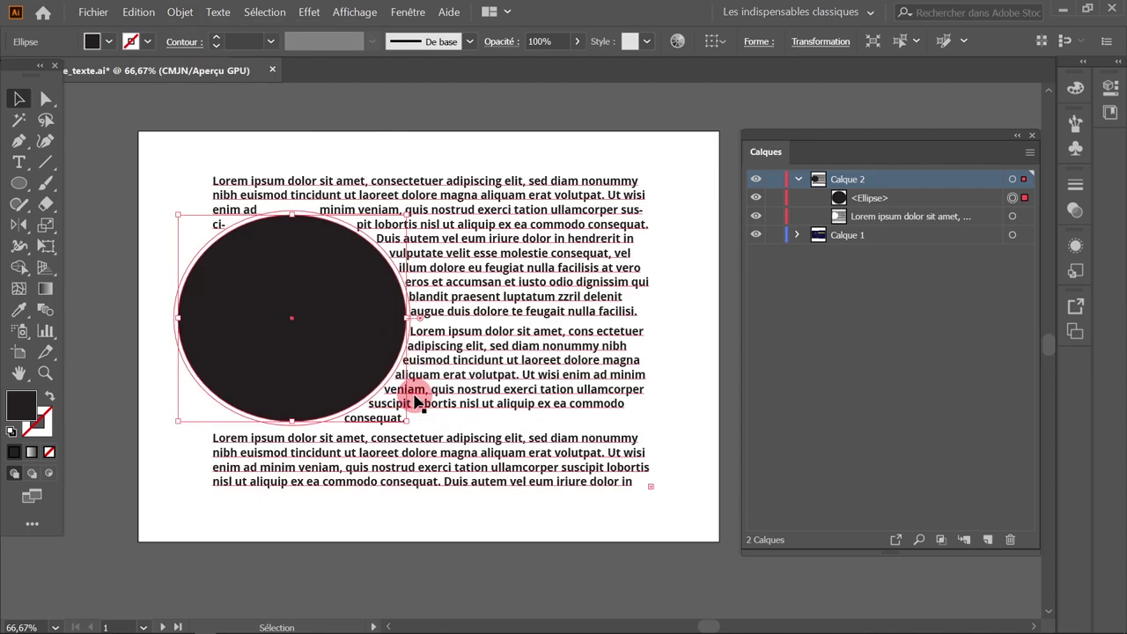
{"action": "left_click", "coordinate": [432, 110]}
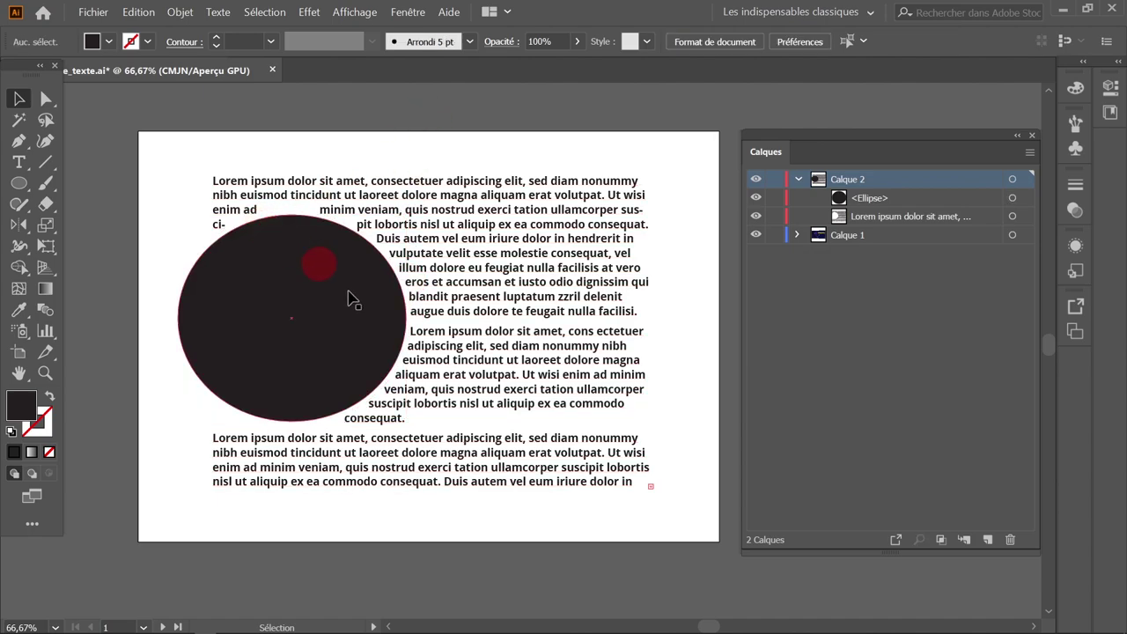
{"action": "left_click", "coordinate": [253, 291]}
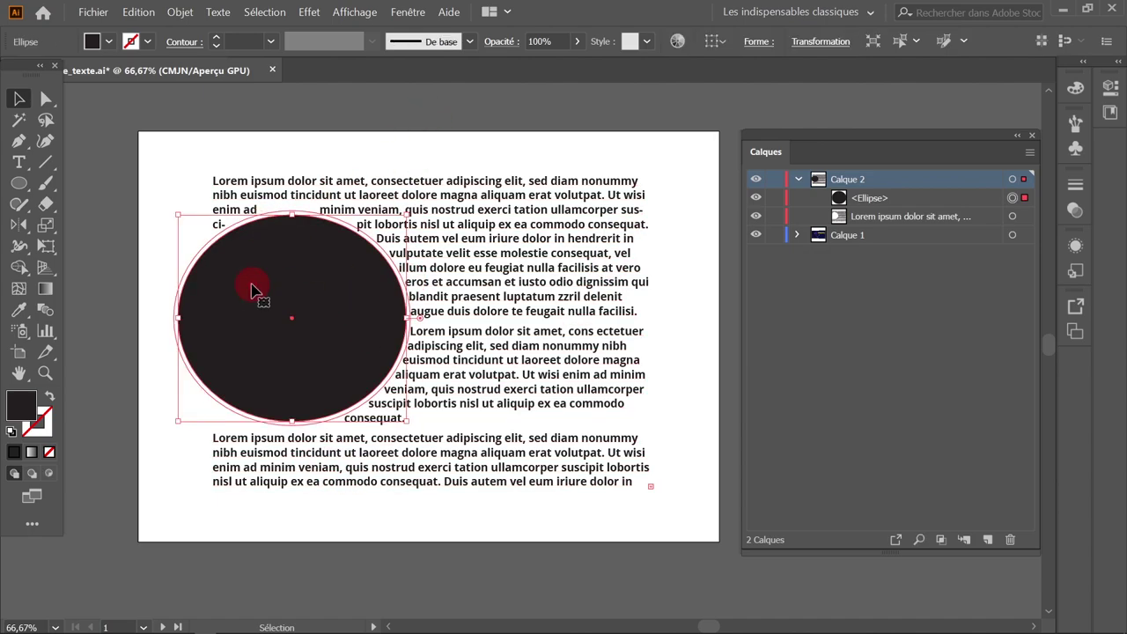
{"action": "left_click", "coordinate": [178, 14]}
{"action": "mouse_move", "coordinate": [210, 397]}
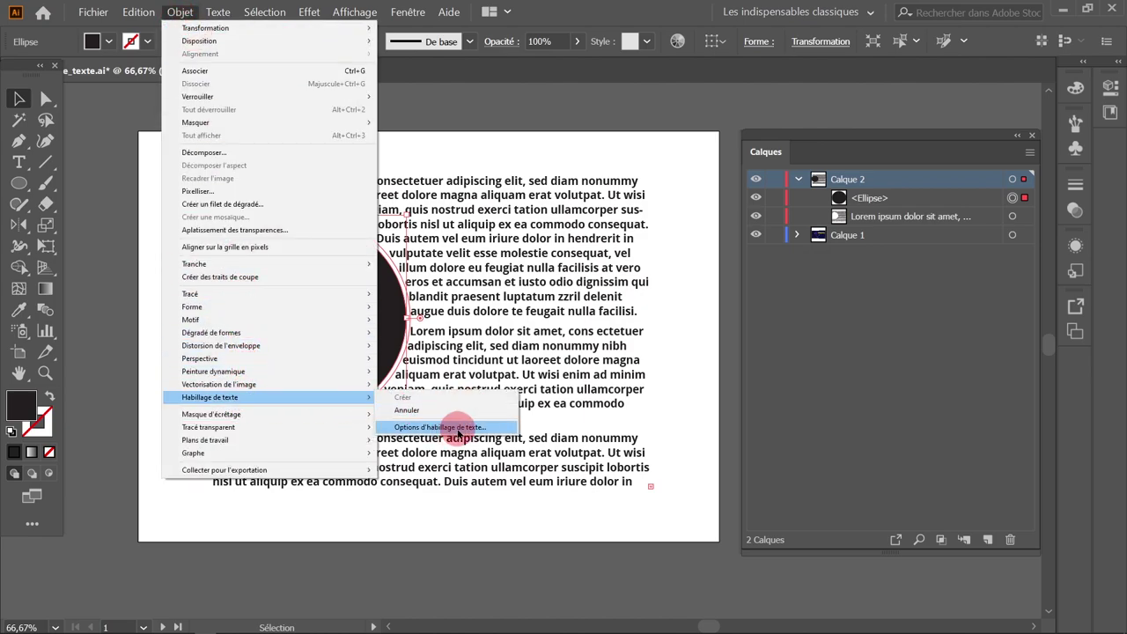
- With preview on, set the text wrap offset to 23 pt and tick Inverser l'habillage
{"action": "left_click", "coordinate": [483, 430]}
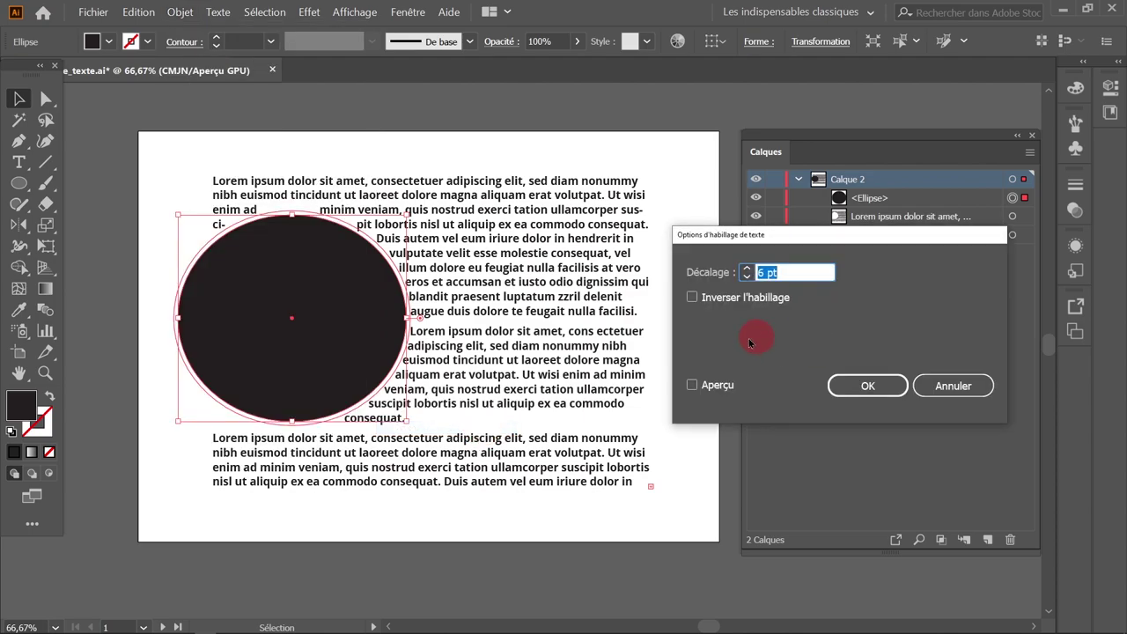
{"action": "left_click", "coordinate": [694, 384]}
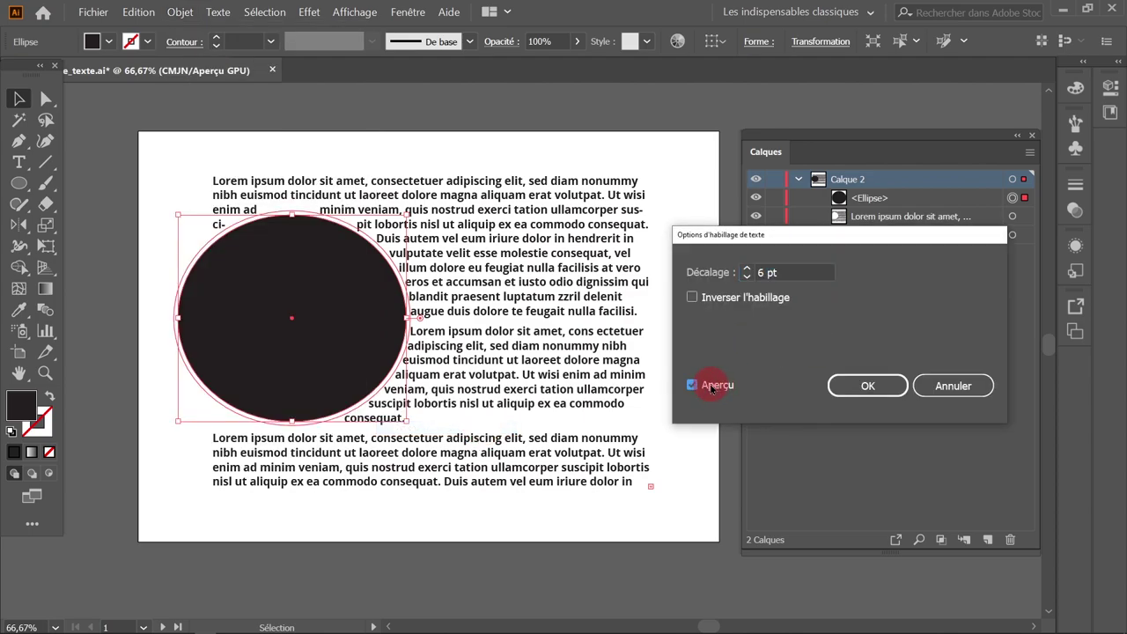
{"action": "left_click", "coordinate": [748, 269]}
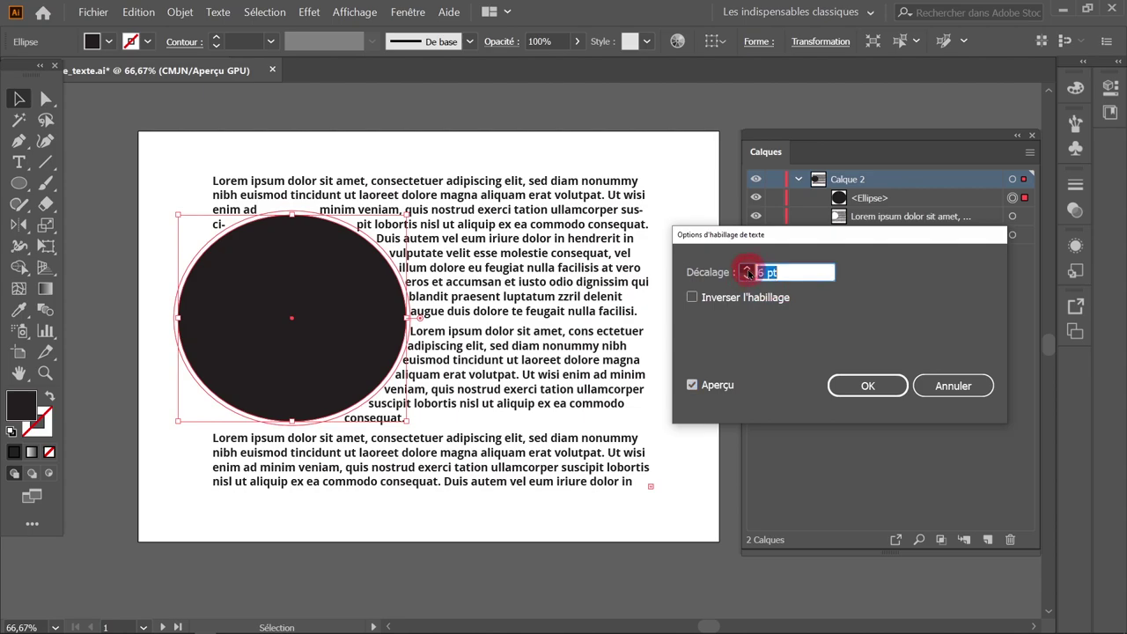
{"action": "left_click", "coordinate": [748, 269]}
{"action": "left_click", "coordinate": [748, 270]}
{"action": "left_click", "coordinate": [748, 269]}
{"action": "left_click", "coordinate": [748, 270]}
{"action": "left_click", "coordinate": [748, 269]}
{"action": "left_click", "coordinate": [748, 270]}
{"action": "left_click", "coordinate": [748, 269]}
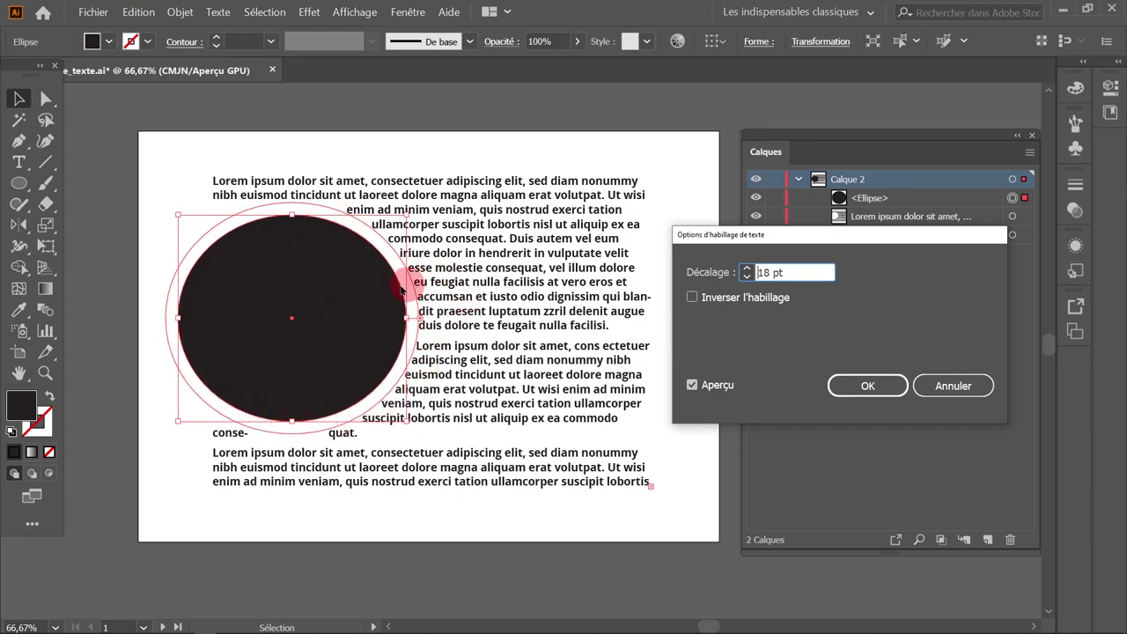
{"action": "left_click", "coordinate": [746, 268]}
{"action": "left_click", "coordinate": [746, 268]}
{"action": "left_click", "coordinate": [746, 268]}
{"action": "left_click", "coordinate": [746, 269]}
{"action": "left_click", "coordinate": [746, 269]}
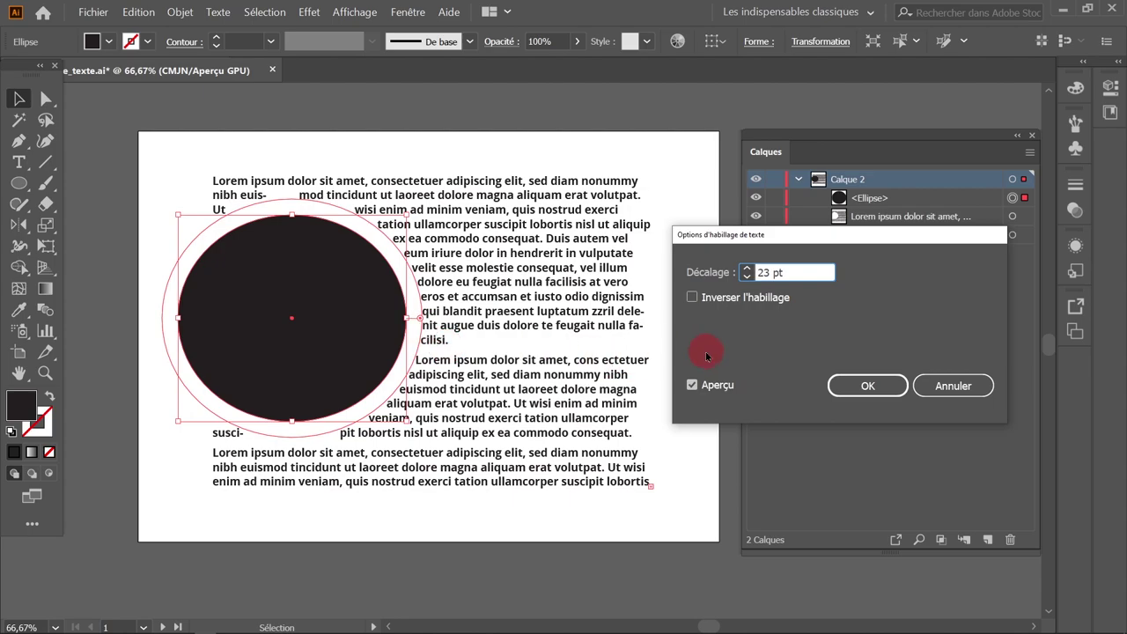
{"action": "left_click", "coordinate": [692, 297]}
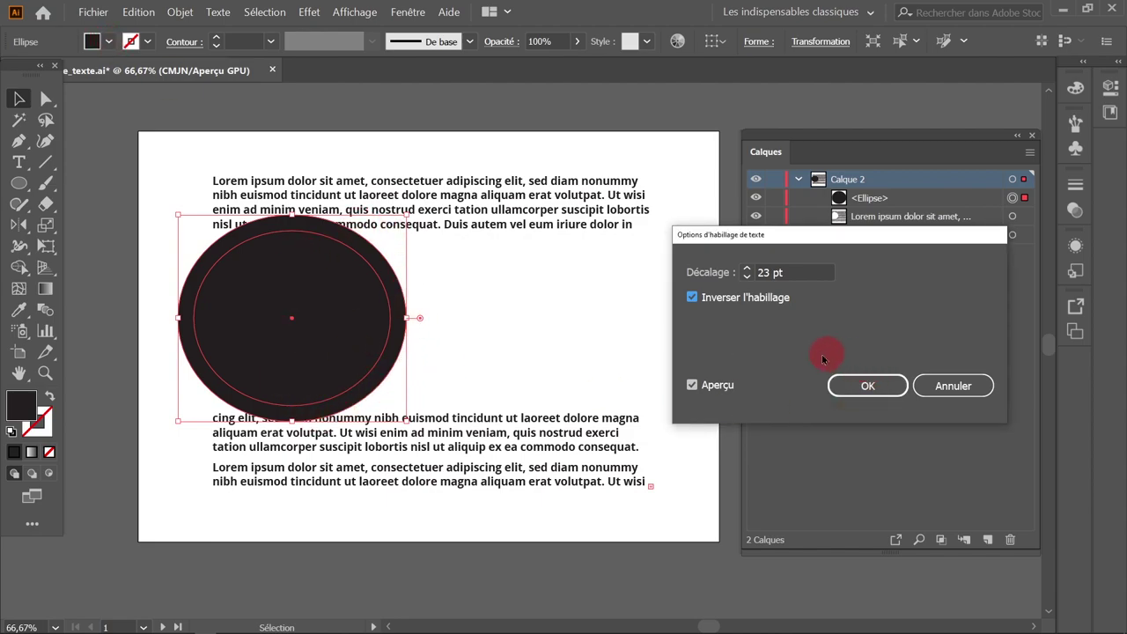
{"action": "left_click", "coordinate": [868, 388]}
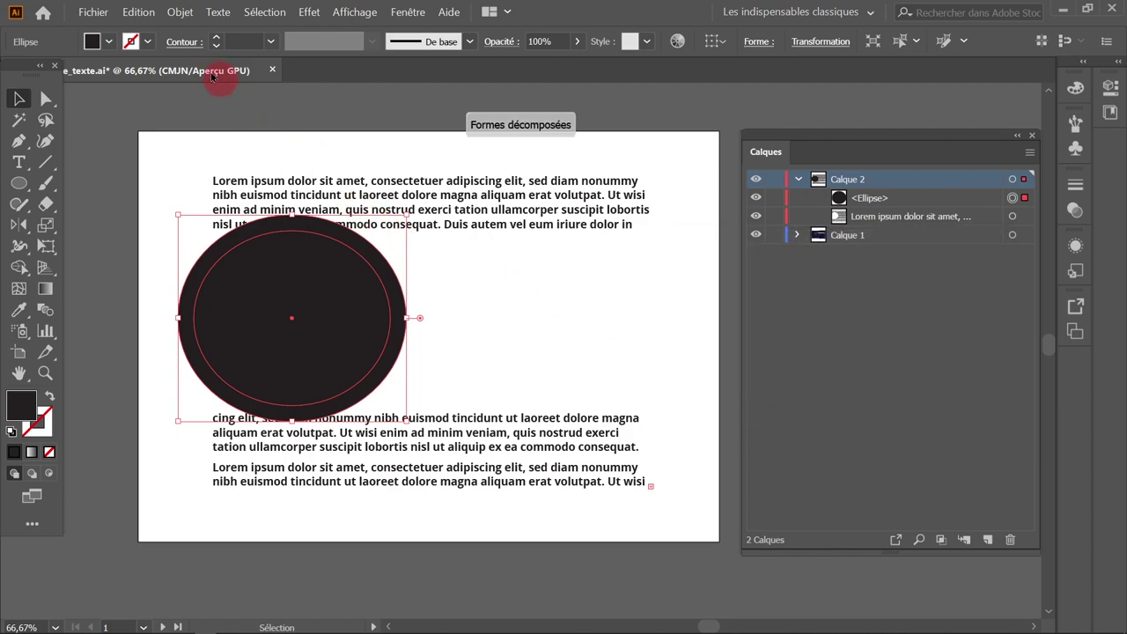
- Remove the ellipse's fill and move the circle to the paragraph's top-left corner
{"action": "left_click", "coordinate": [109, 41]}
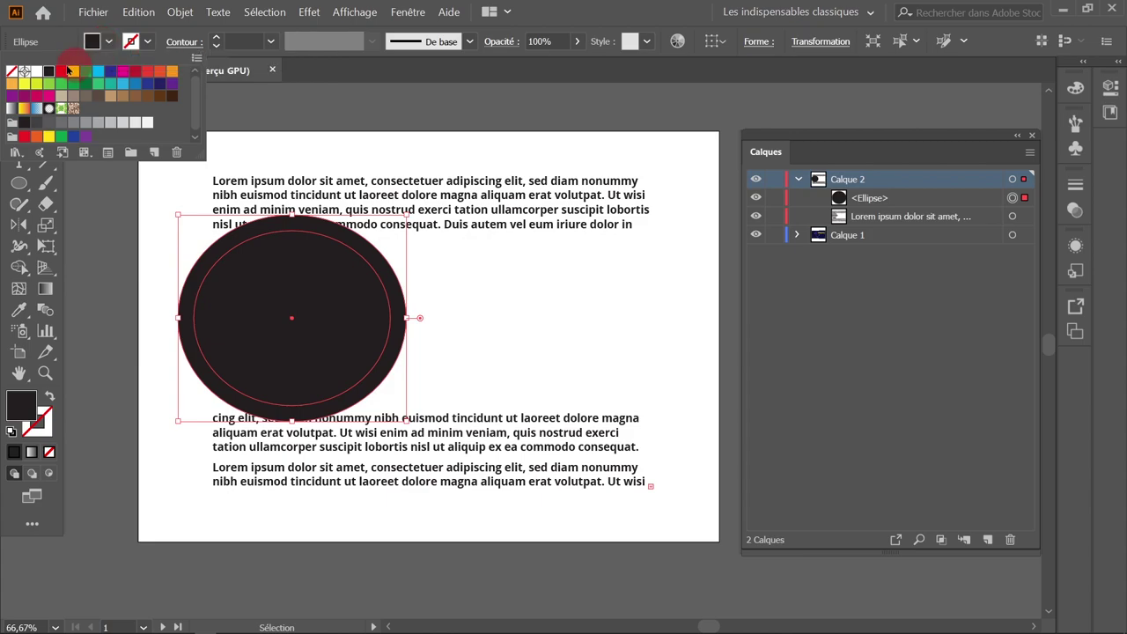
{"action": "left_click", "coordinate": [11, 73]}
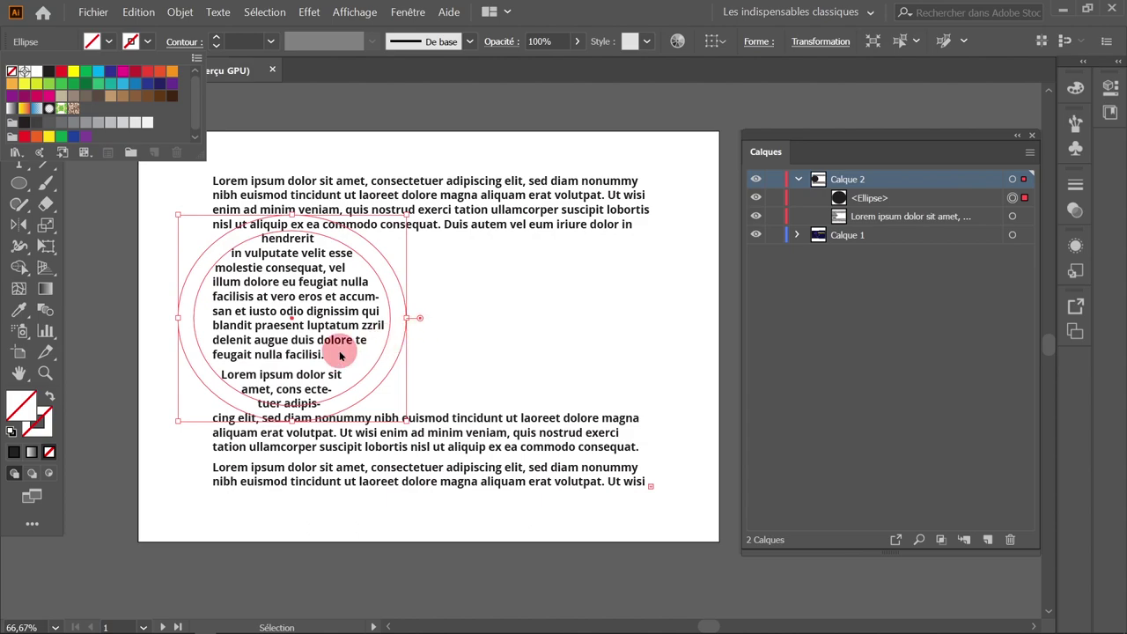
{"action": "left_click", "coordinate": [19, 98]}
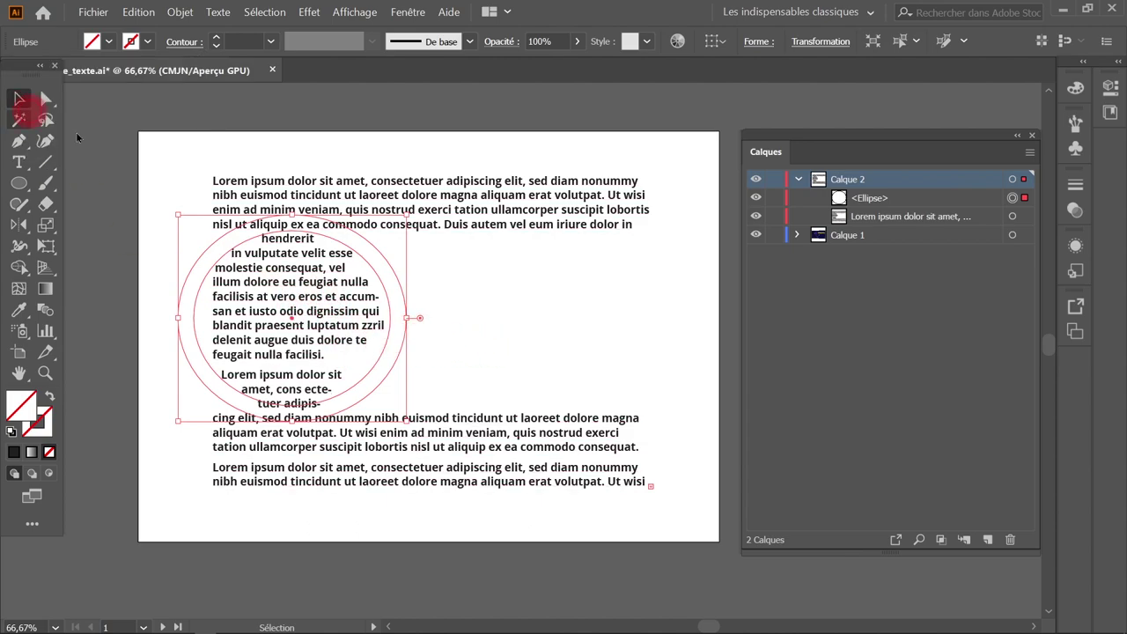
{"action": "left_click_drag", "start_coordinate": [396, 277], "coordinate": [500, 260]}
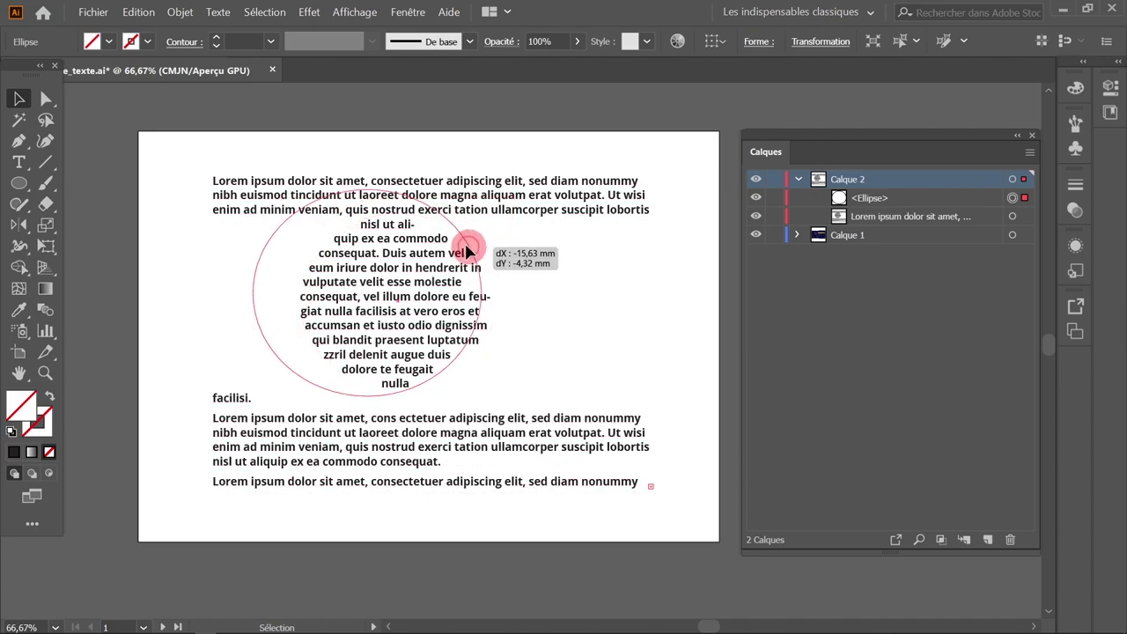
{"action": "left_click_drag", "start_coordinate": [500, 261], "coordinate": [369, 200]}
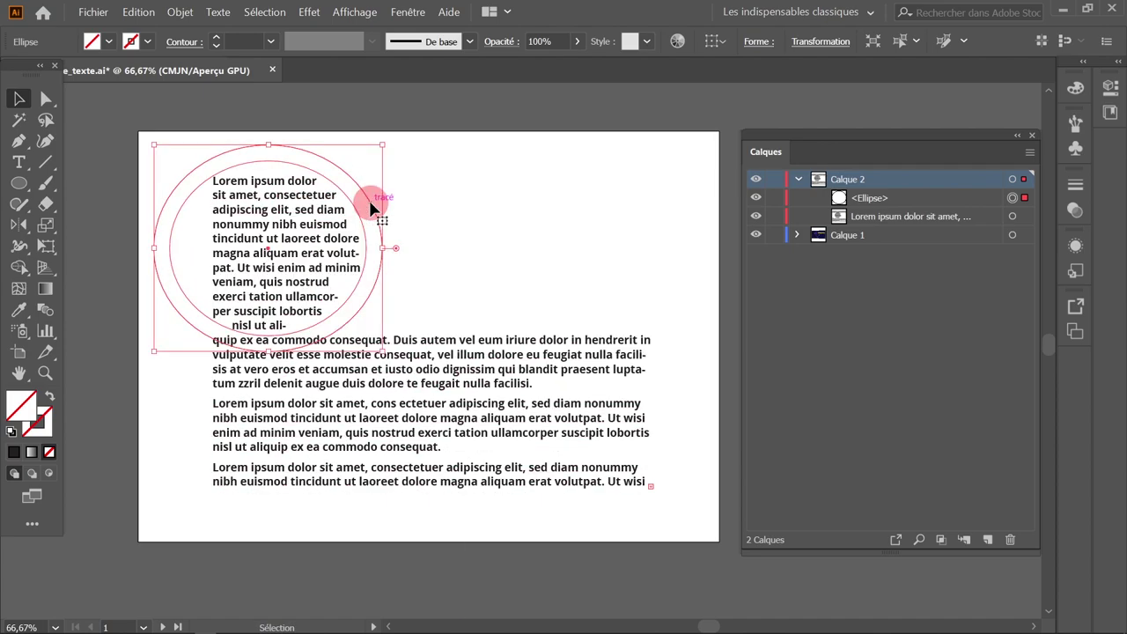
{"action": "left_click", "coordinate": [496, 252]}
{"action": "left_click", "coordinate": [139, 214]}
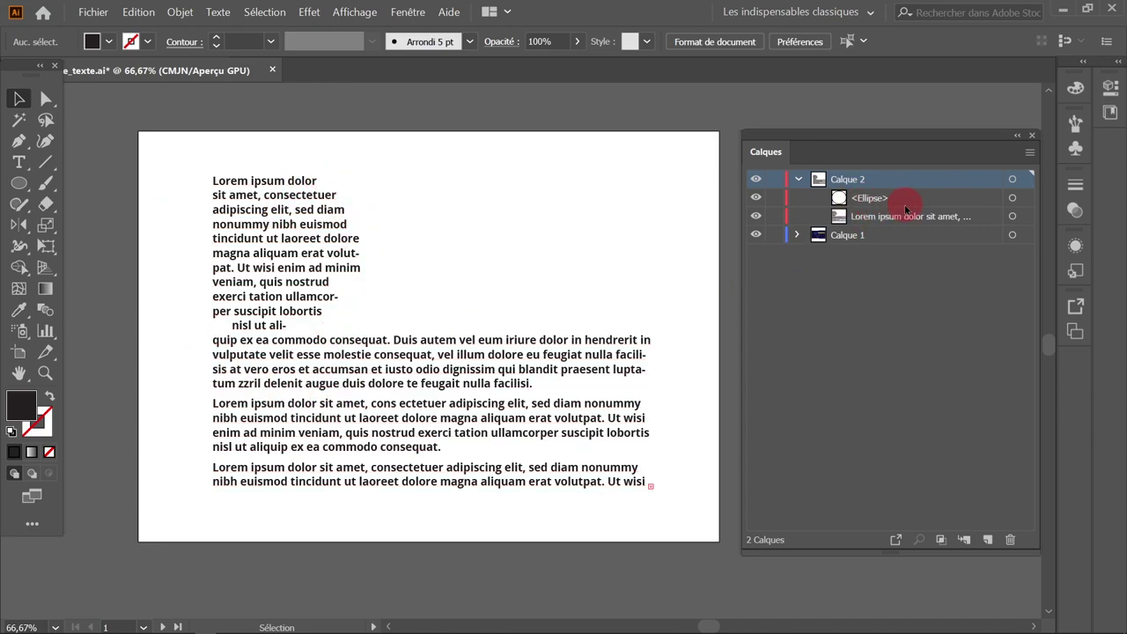
- Select the <Ellipse> in Layers and pan to the second artboard with the finished portrait layout
{"action": "left_click", "coordinate": [900, 202]}
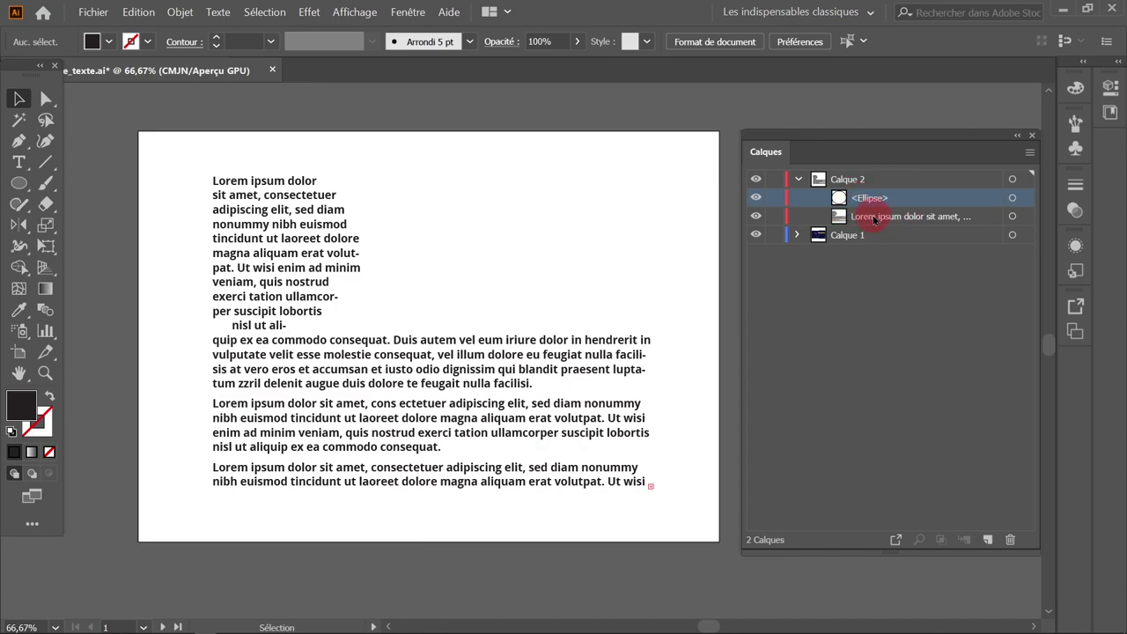
{"action": "scroll", "coordinate": [428, 411], "scroll_direction": "down", "scroll_amount": 1}
{"action": "scroll", "coordinate": [430, 414], "scroll_direction": "down", "scroll_amount": 3}
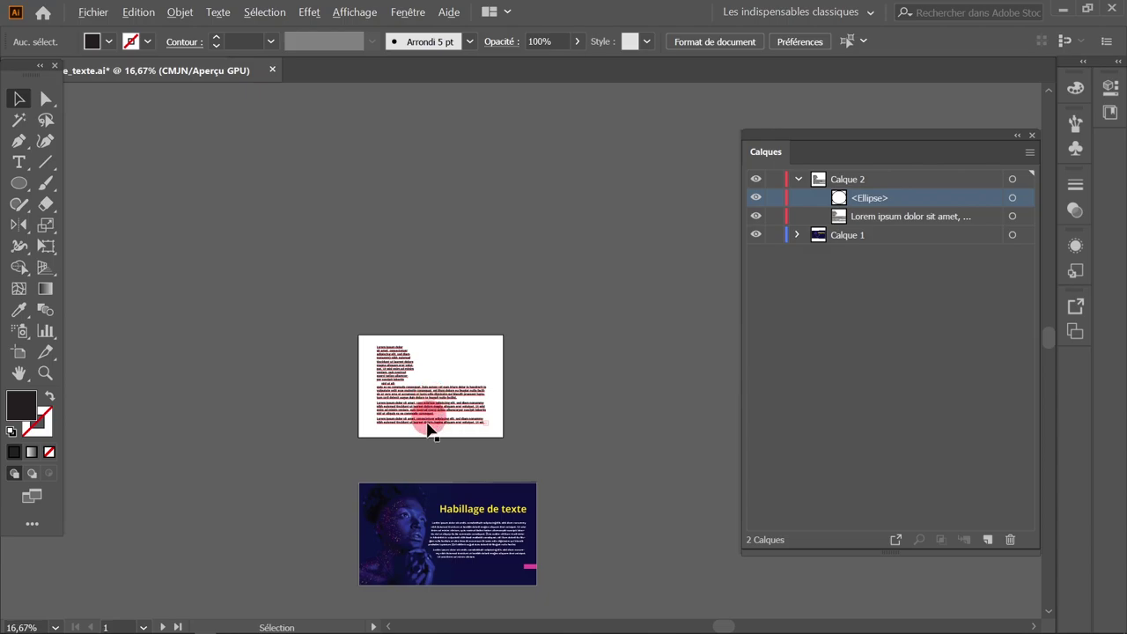
{"action": "scroll", "coordinate": [432, 308], "scroll_direction": "down", "scroll_amount": 5}
{"action": "scroll", "coordinate": [436, 205], "scroll_direction": "up", "scroll_amount": 4}
{"action": "scroll", "coordinate": [436, 213], "scroll_direction": "down", "scroll_amount": 2}
{"action": "scroll", "coordinate": [436, 213], "scroll_direction": "right", "scroll_amount": 3}
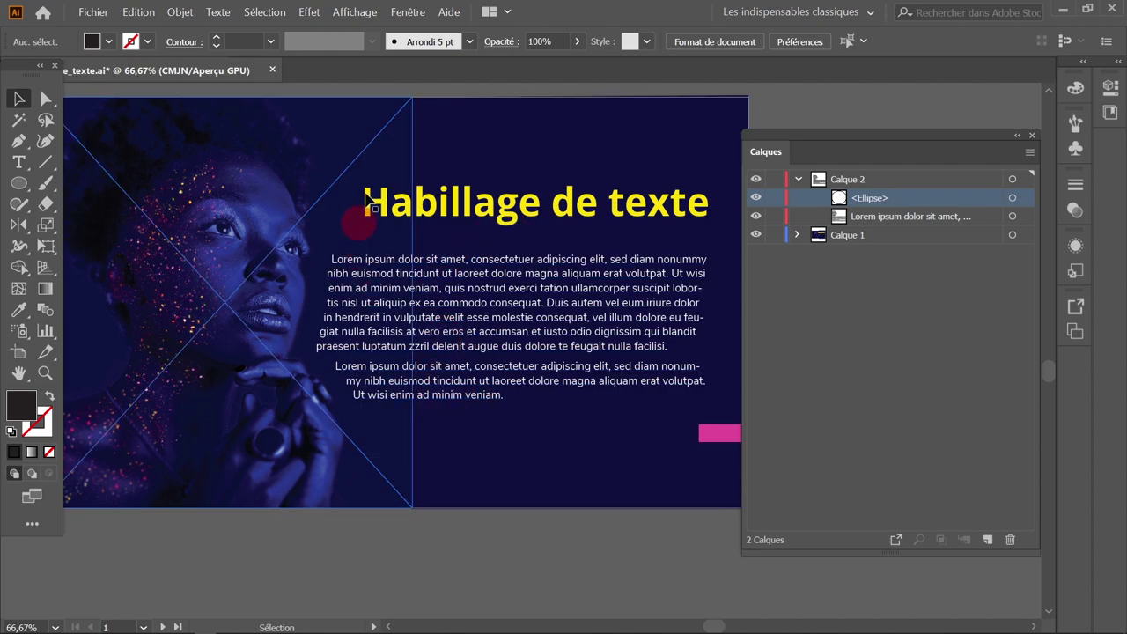
{"action": "scroll", "coordinate": [337, 317], "scroll_direction": "down", "scroll_amount": 1}
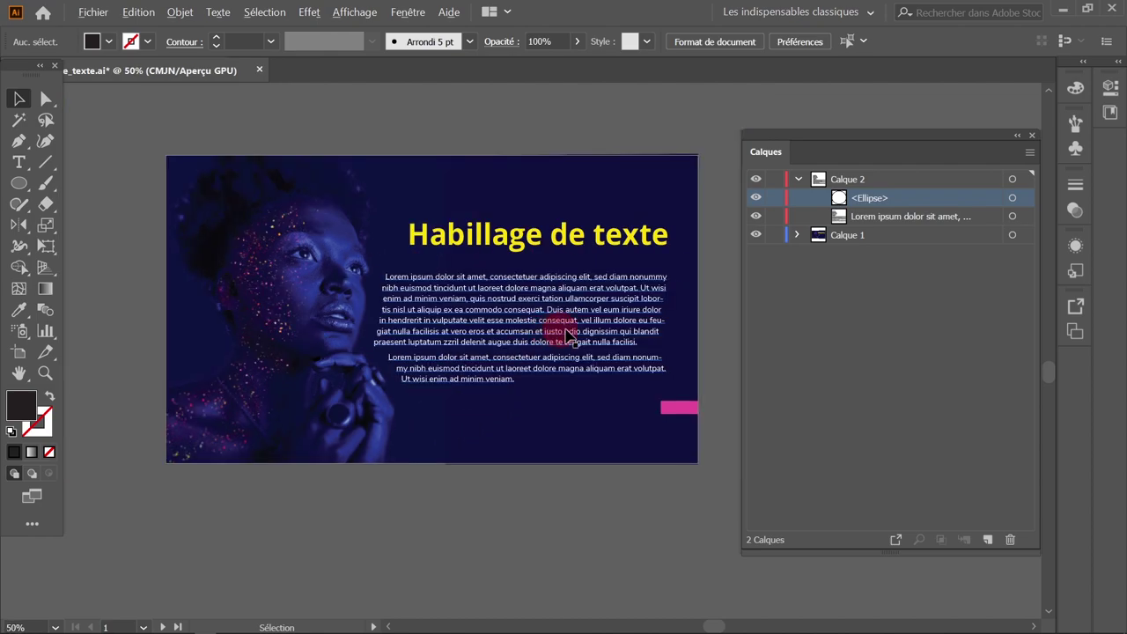
{"action": "scroll", "coordinate": [338, 317], "scroll_direction": "right", "scroll_amount": 2}
{"action": "scroll", "coordinate": [337, 313], "scroll_direction": "down", "scroll_amount": 1}
{"action": "key", "text": "shift+o"}
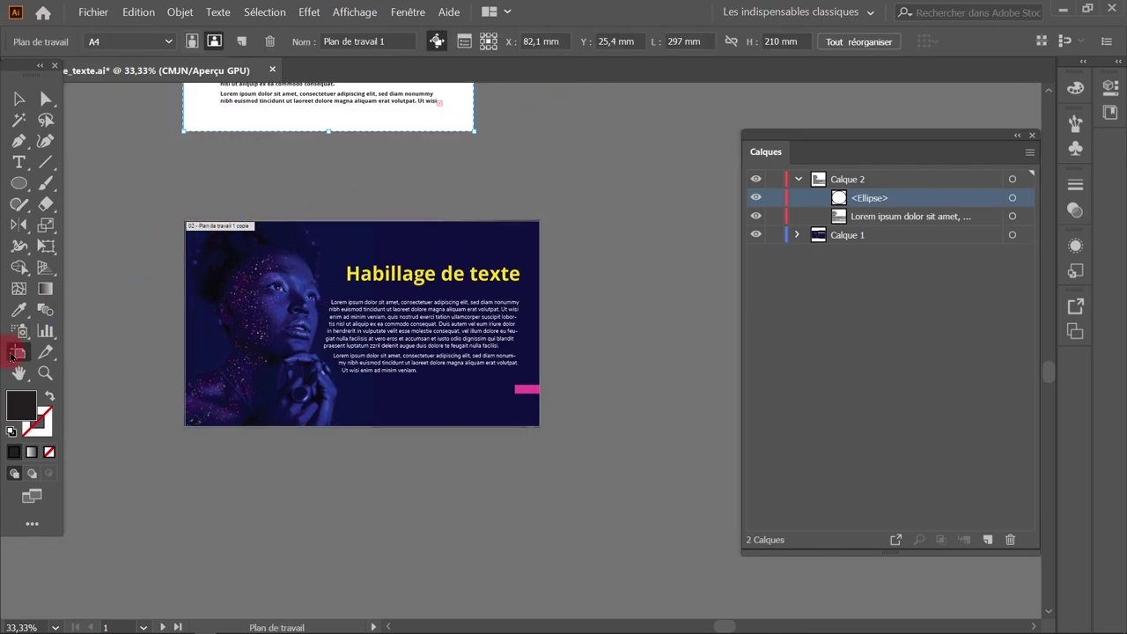
- Turn off moving artwork with artboards and Alt-drag a blank copy, Plan de travail 1 copie 2
{"action": "left_click", "coordinate": [439, 44]}
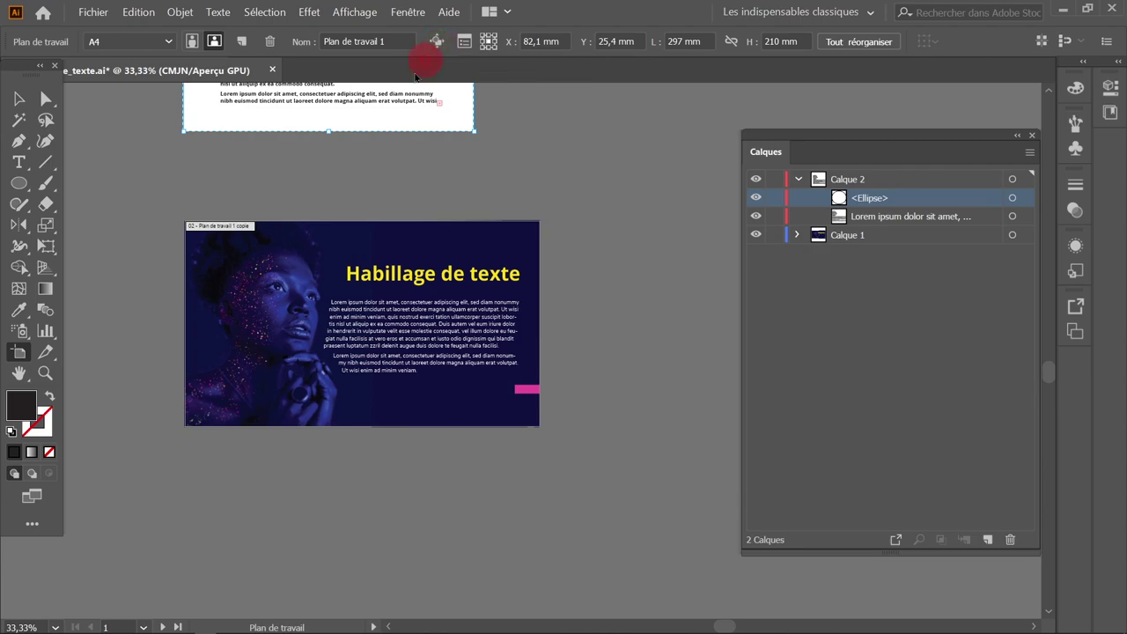
{"action": "left_click", "coordinate": [219, 226]}
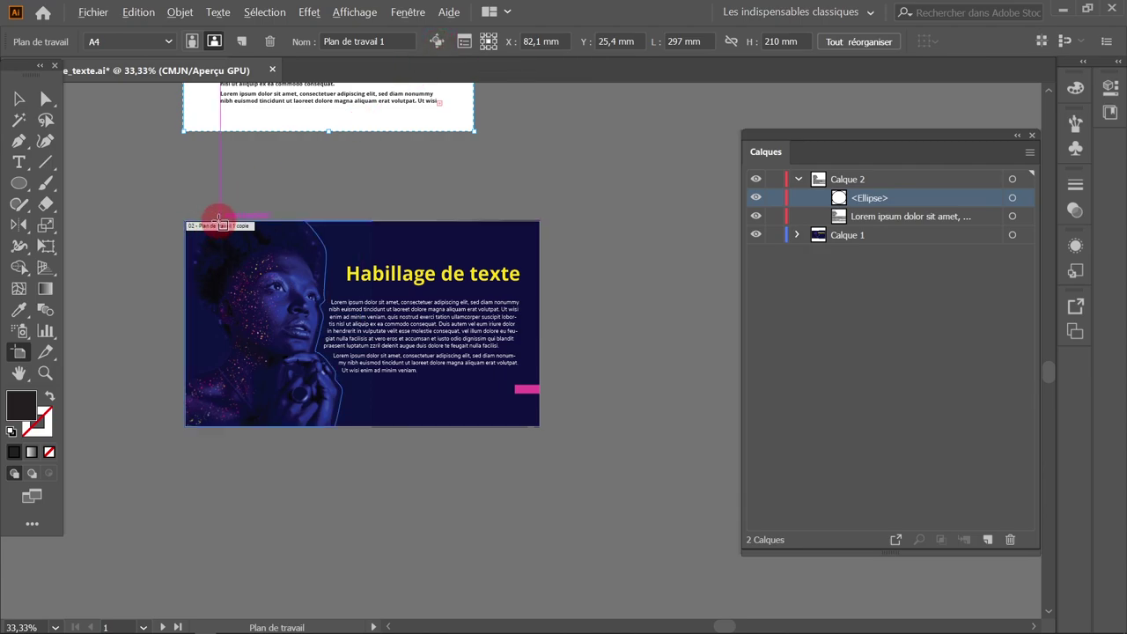
{"action": "mouse_move", "coordinate": [218, 231]}
{"action": "left_mouse_down"}
{"action": "mouse_move", "coordinate": [325, 335]}
{"action": "mouse_move", "coordinate": [529, 168]}
{"action": "left_mouse_up"}
{"action": "scroll", "coordinate": [395, 264], "scroll_direction": "up", "scroll_amount": 1}
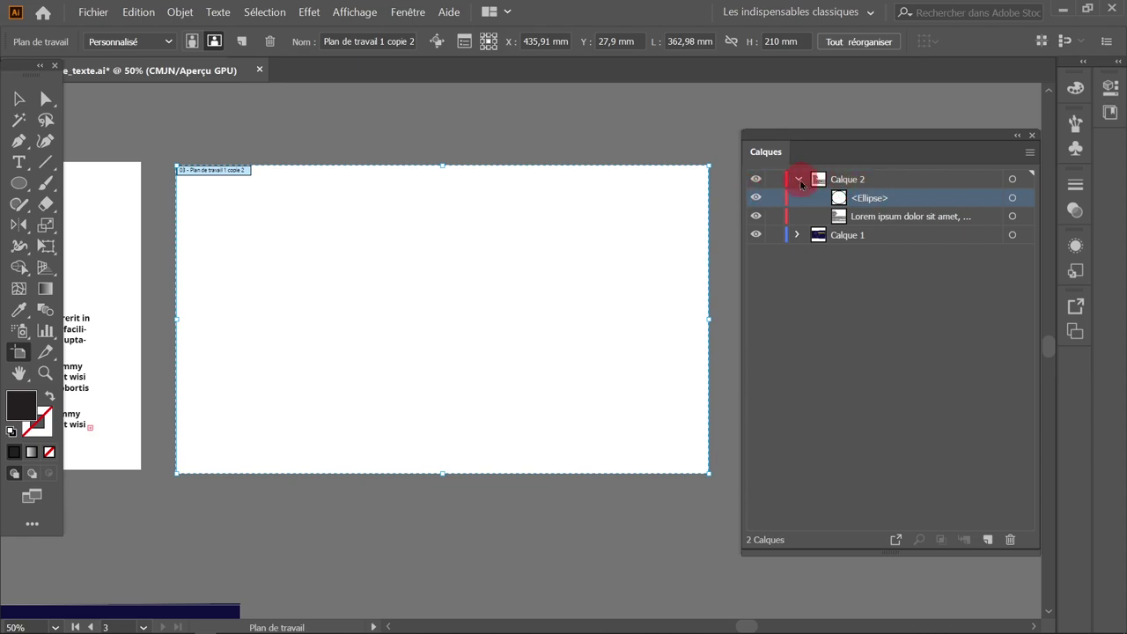
{"action": "left_click", "coordinate": [797, 179]}
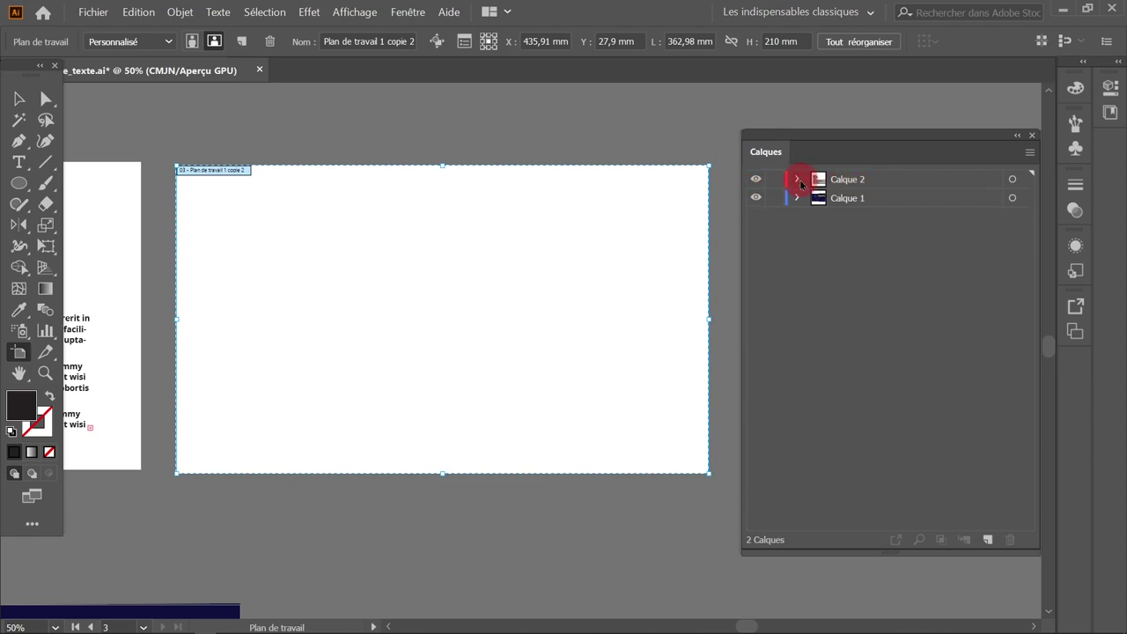
- Add layer Calque 3 and import the glitter-portrait JPG across the new artboard's left side
{"action": "left_click", "coordinate": [988, 539]}
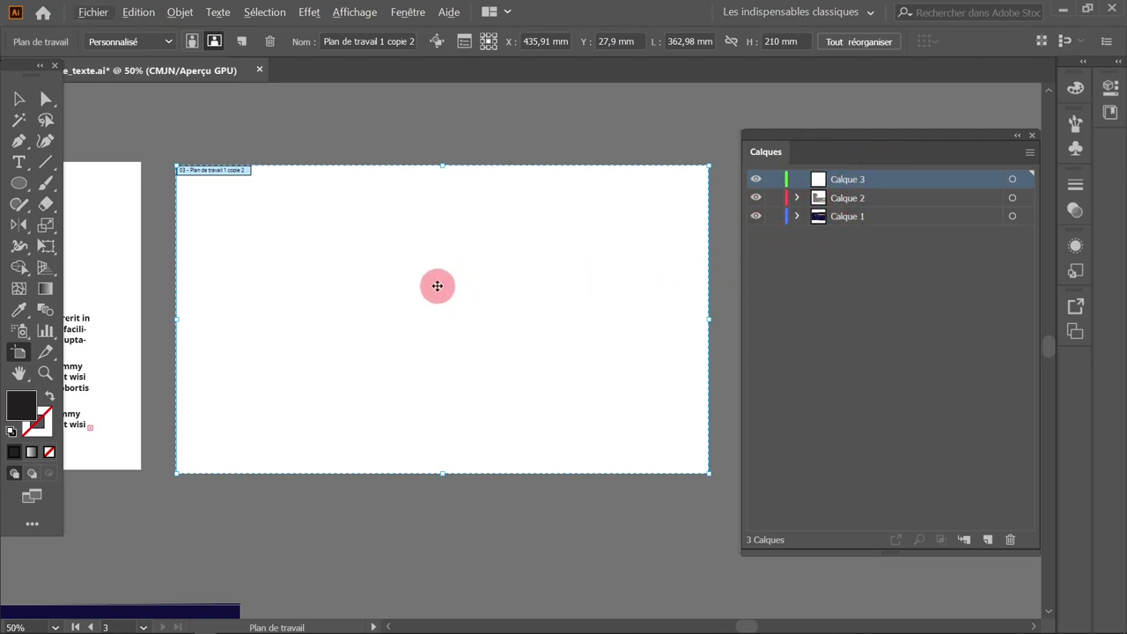
{"action": "left_click_drag", "start_coordinate": [437, 285], "coordinate": [434, 319]}
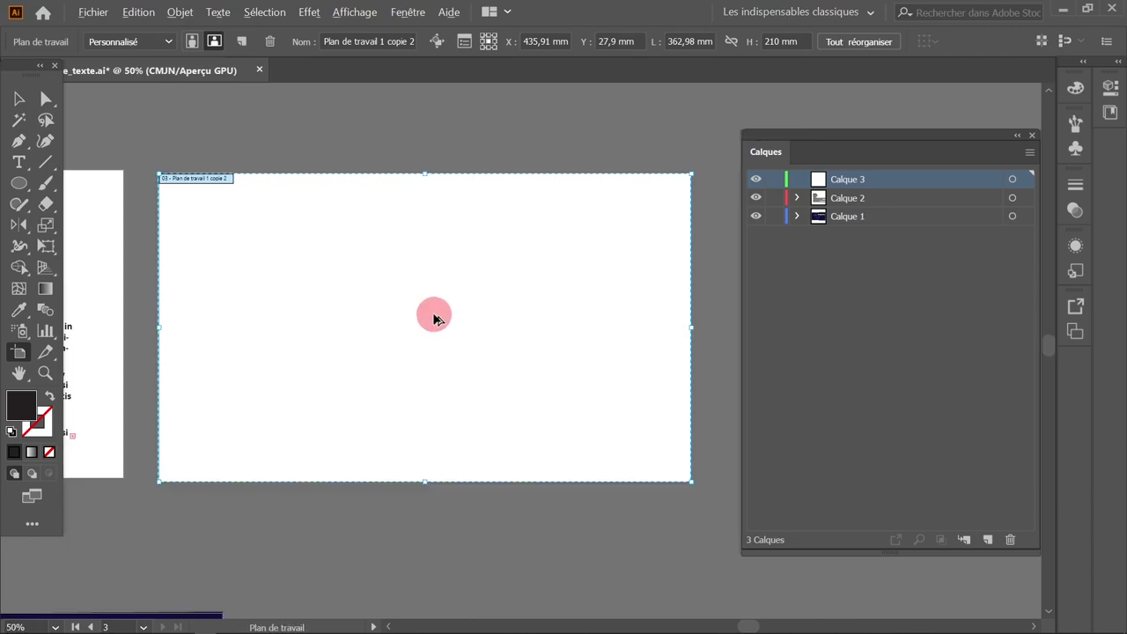
{"action": "left_click", "coordinate": [94, 12]}
{"action": "left_click", "coordinate": [118, 205]}
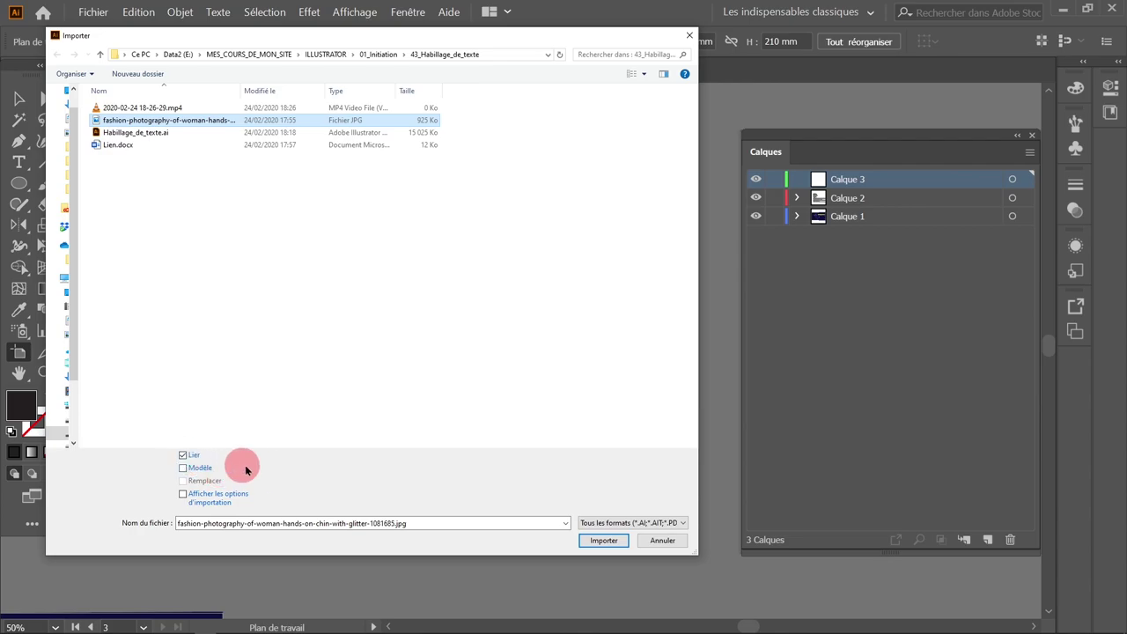
{"action": "left_click", "coordinate": [599, 544]}
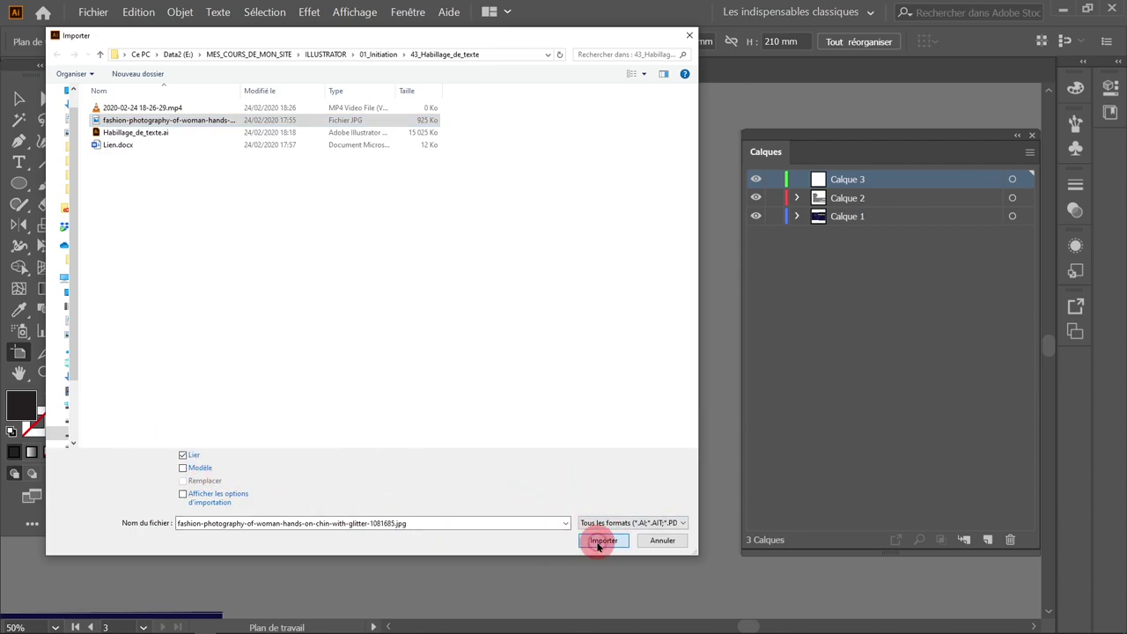
{"action": "left_click_drag", "start_coordinate": [160, 174], "coordinate": [441, 496]}
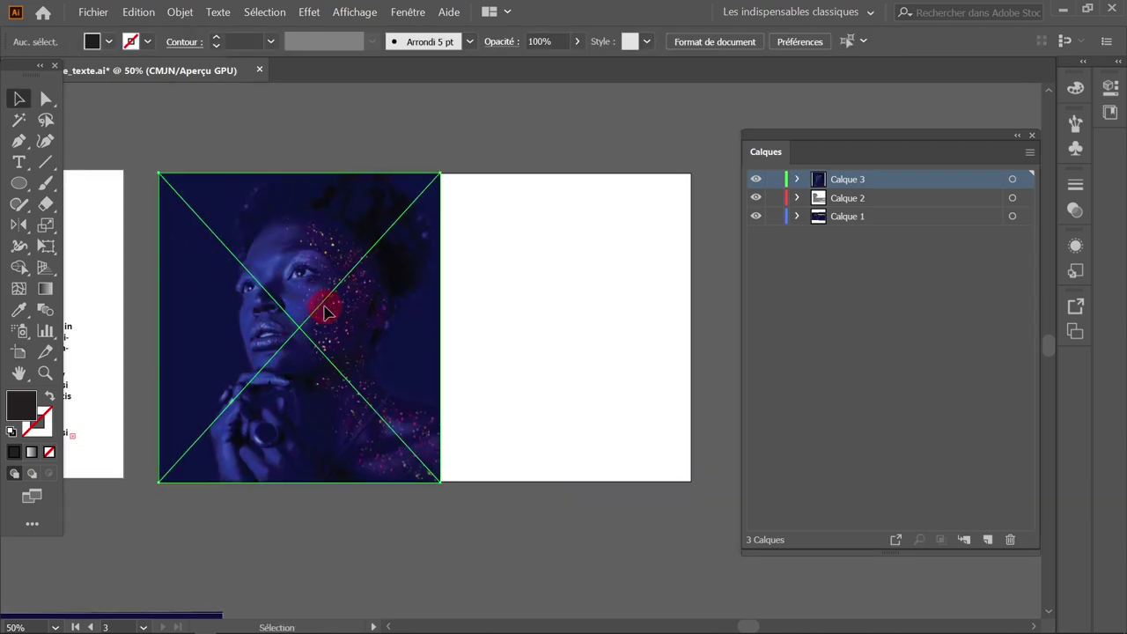
- Reflect the placed photo across the vertical axis so the woman faces right
{"action": "left_click", "coordinate": [326, 311]}
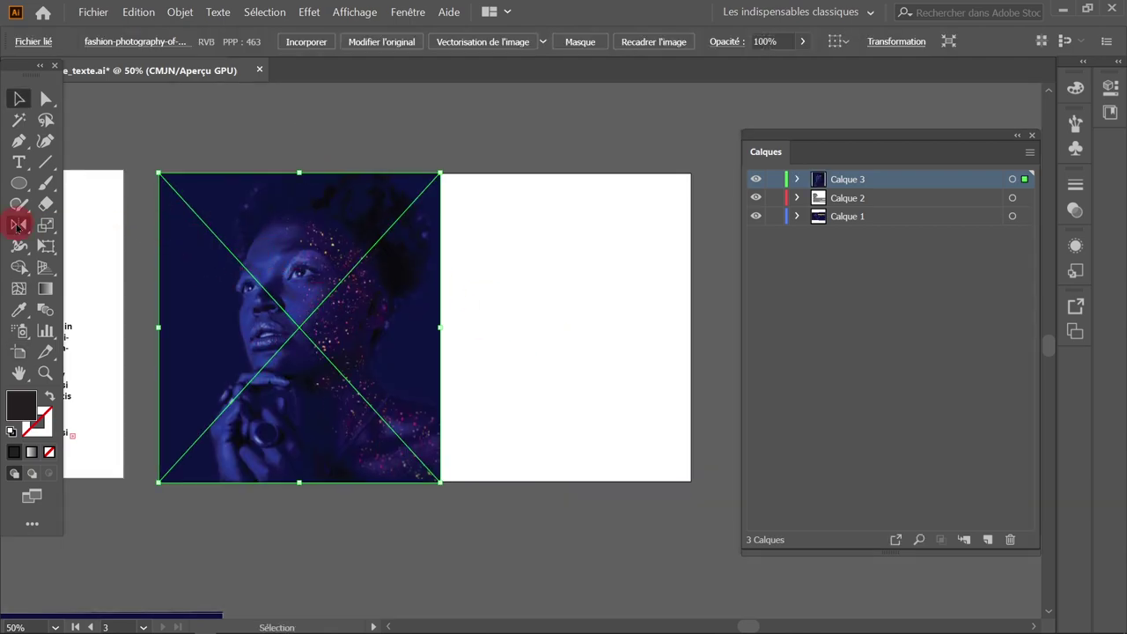
{"action": "mouse_move", "coordinate": [18, 225]}
{"action": "left_mouse_down"}
{"action": "mouse_move", "coordinate": [100, 227]}
{"action": "mouse_move", "coordinate": [113, 235]}
{"action": "mouse_move", "coordinate": [102, 258]}
{"action": "left_mouse_up"}
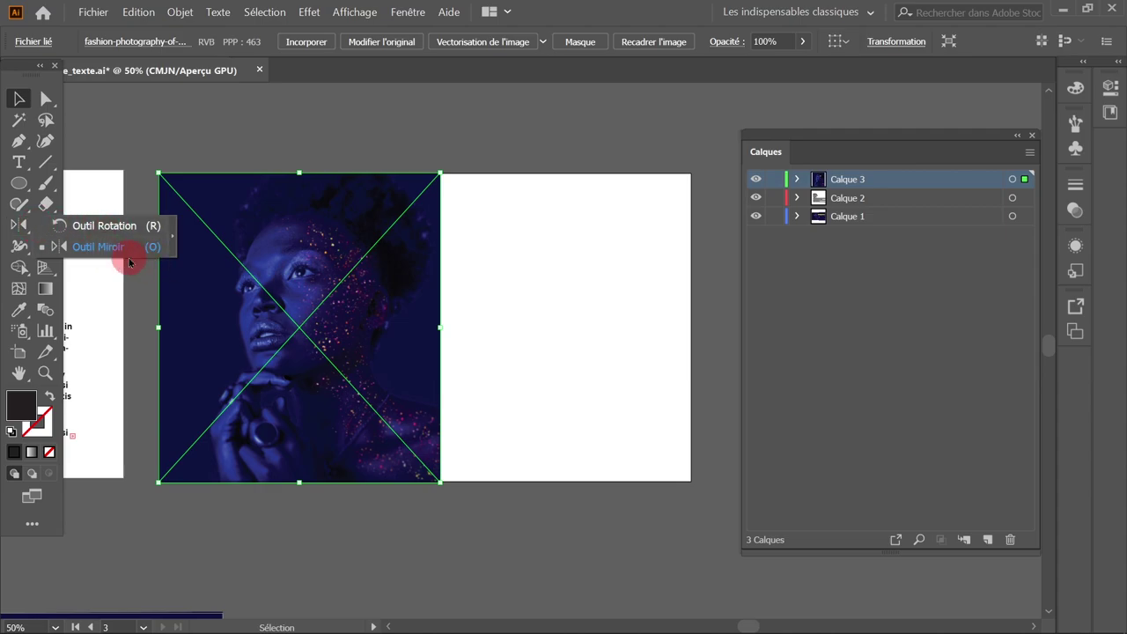
{"action": "left_click_drag", "start_coordinate": [101, 254], "coordinate": [100, 249]}
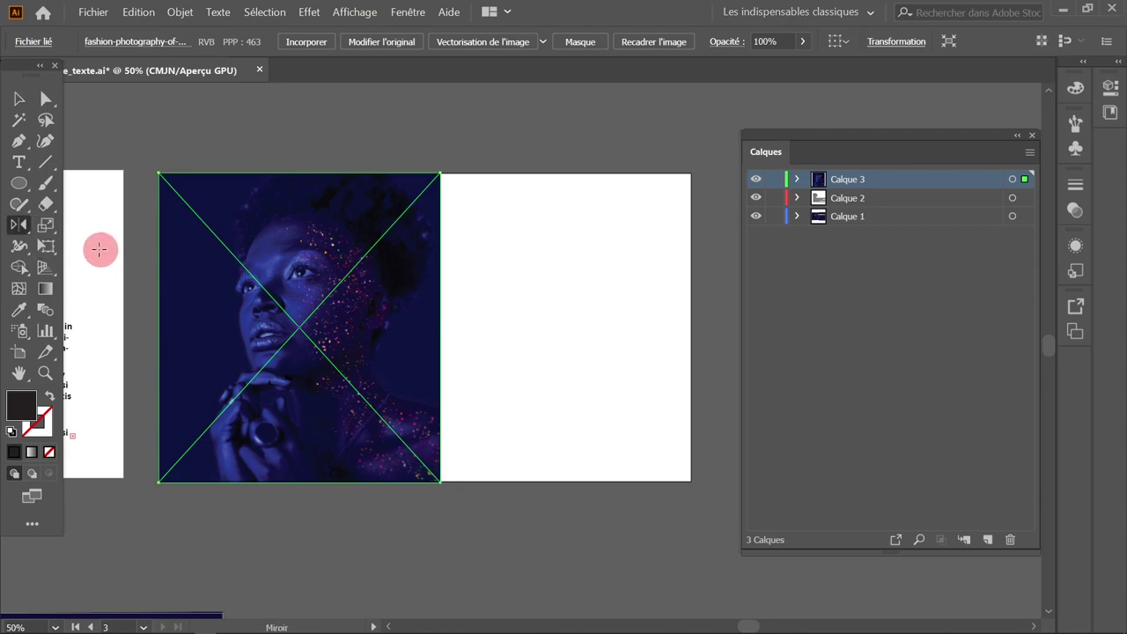
{"action": "double_click", "coordinate": [19, 224]}
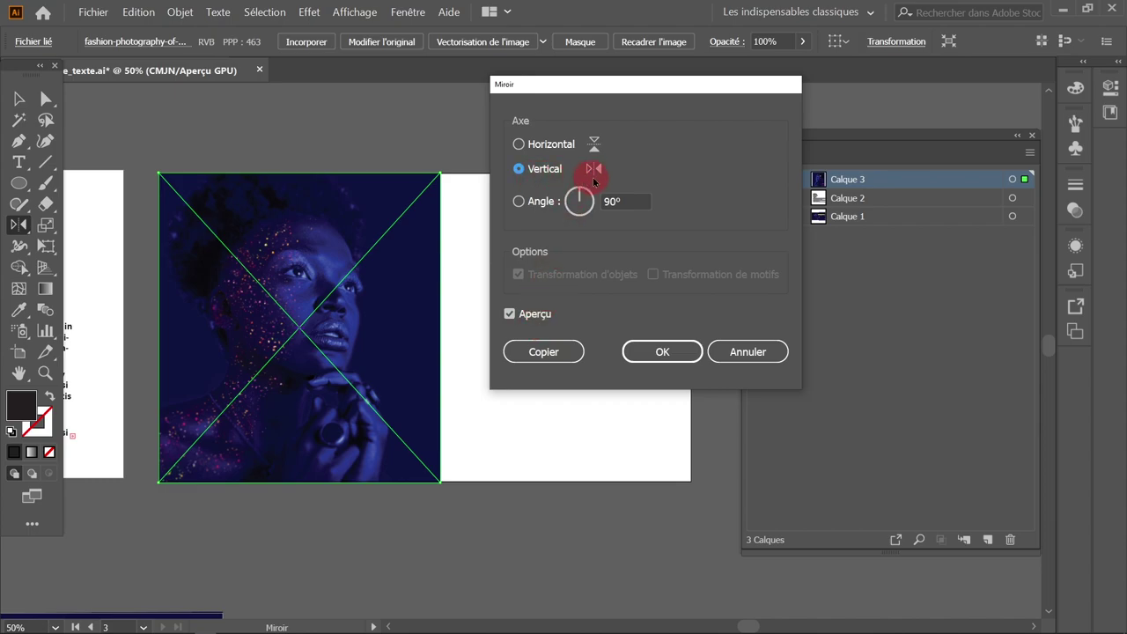
{"action": "left_click", "coordinate": [663, 352]}
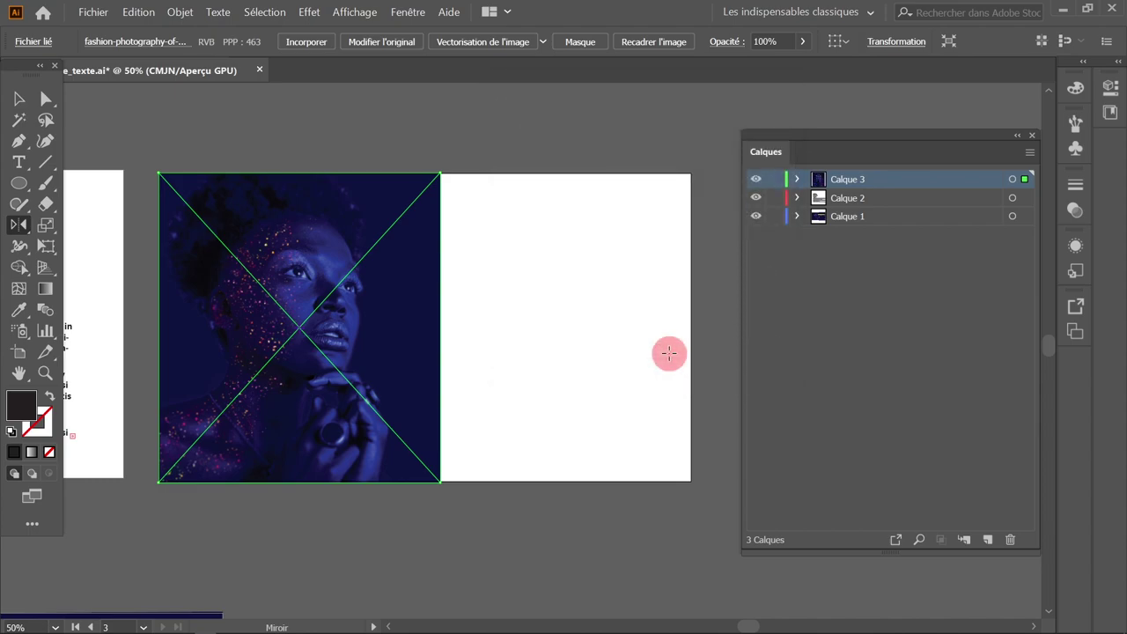
{"action": "key", "text": "v"}
{"action": "left_click", "coordinate": [257, 126]}
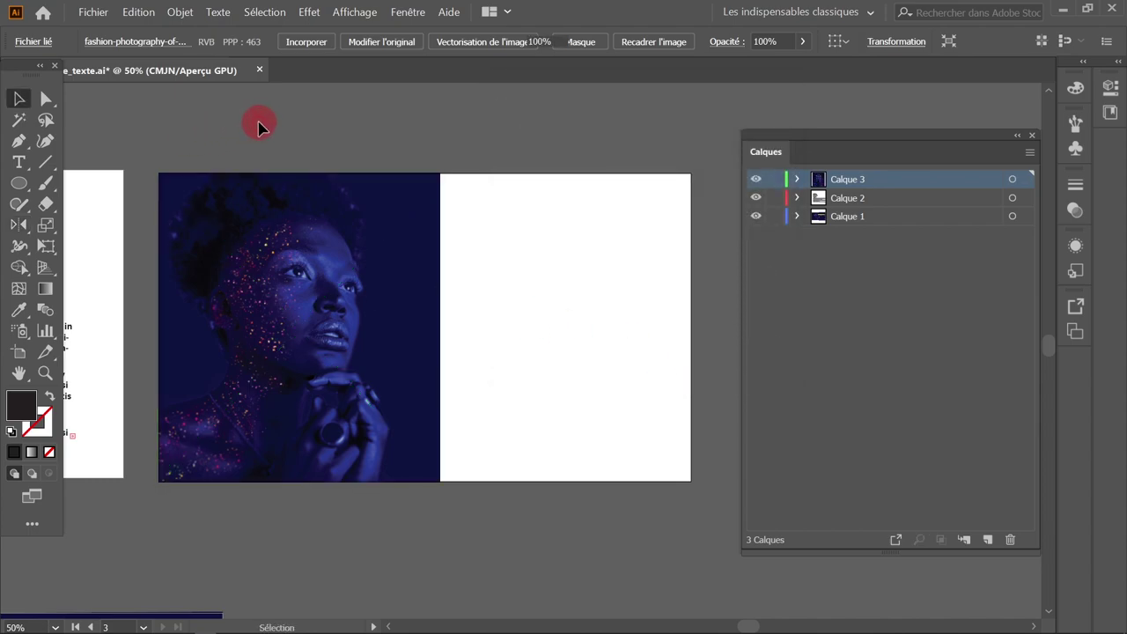
- Zoom to the face and trace the profile with the Pen tool from the hair down to the hand
{"action": "key", "text": "z"}
{"action": "left_click", "coordinate": [378, 259]}
{"action": "left_click_drag", "start_coordinate": [593, 420], "coordinate": [272, 279]}
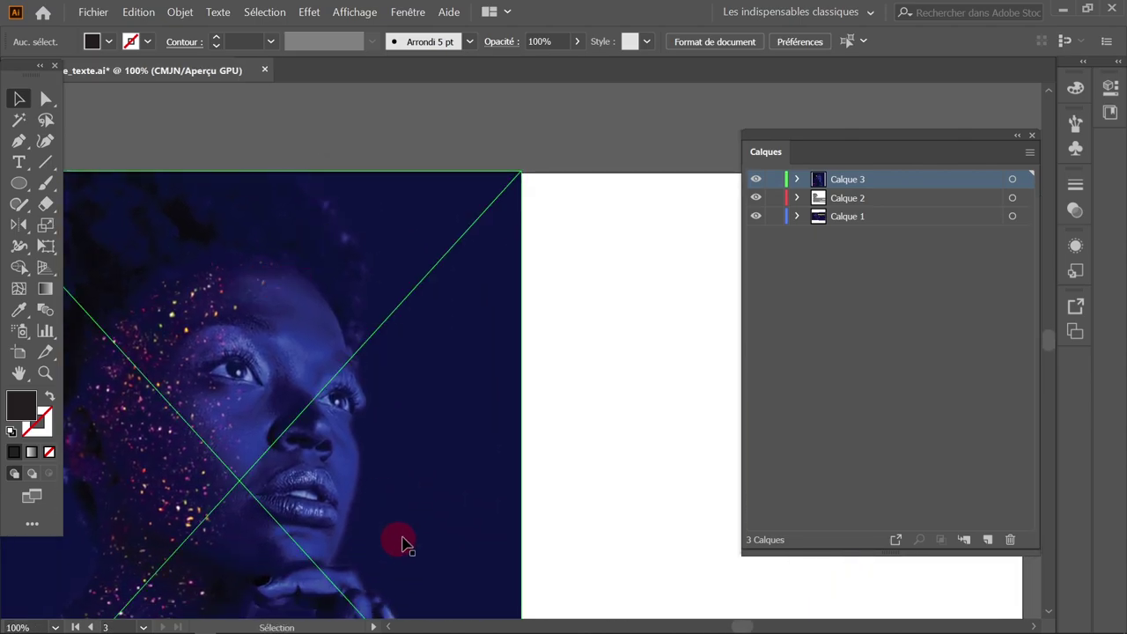
{"action": "left_click_drag", "start_coordinate": [403, 541], "coordinate": [420, 347]}
{"action": "scroll", "coordinate": [458, 528], "scroll_direction": "up", "scroll_amount": 2}
{"action": "scroll", "coordinate": [485, 365], "scroll_direction": "up", "scroll_amount": 2}
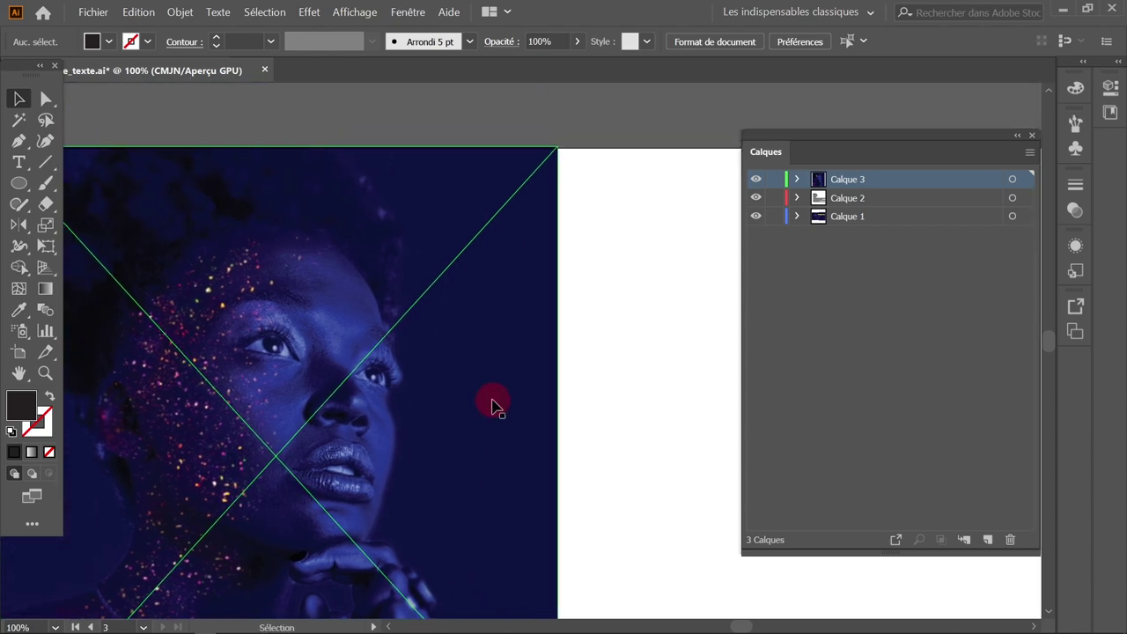
{"action": "left_click", "coordinate": [25, 150]}
{"action": "key", "text": "ctrl+plus"}
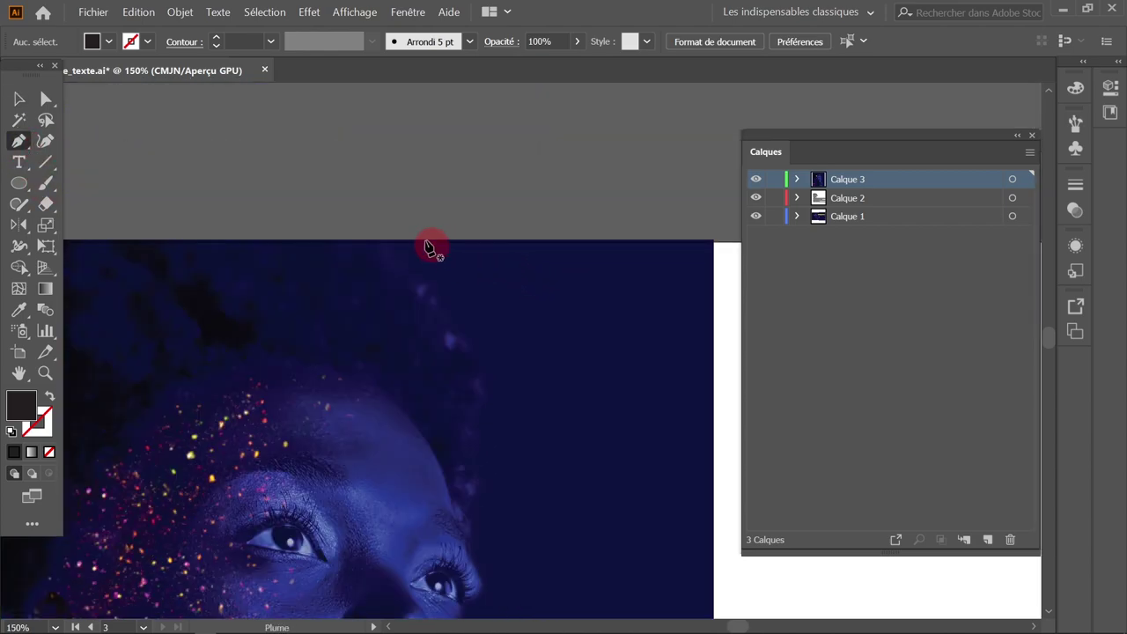
{"action": "left_click_drag", "start_coordinate": [397, 234], "coordinate": [410, 248]}
{"action": "left_click_drag", "start_coordinate": [456, 302], "coordinate": [466, 317]}
{"action": "left_click_drag", "start_coordinate": [495, 379], "coordinate": [495, 414]}
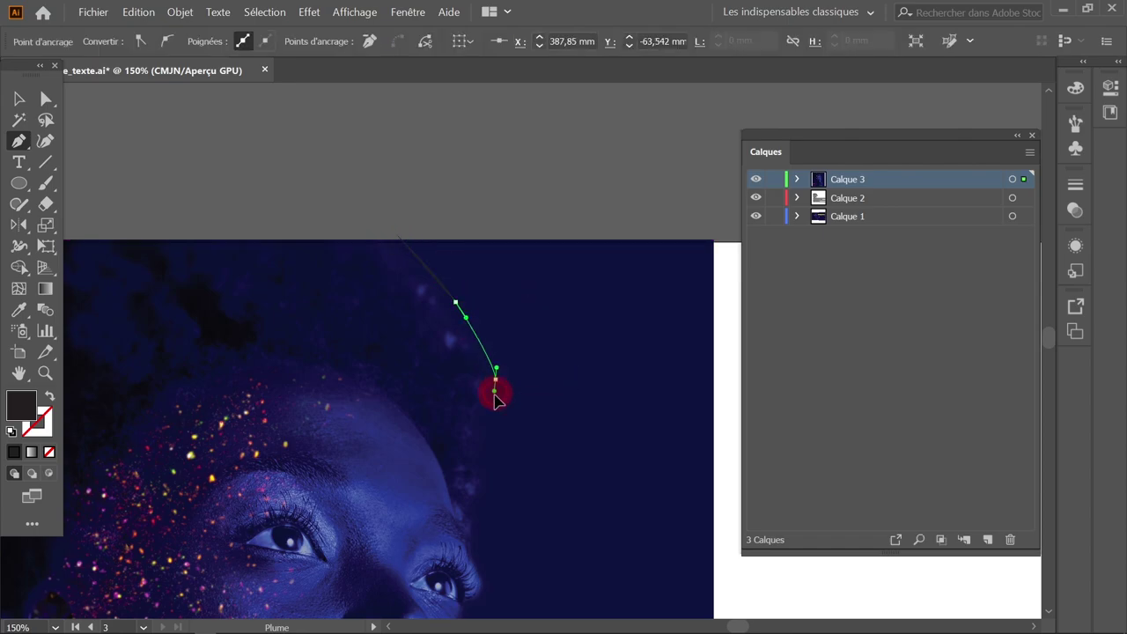
{"action": "mouse_move", "coordinate": [487, 502]}
{"action": "left_mouse_down"}
{"action": "mouse_move", "coordinate": [492, 562]}
{"action": "mouse_move", "coordinate": [499, 309]}
{"action": "mouse_move", "coordinate": [488, 438]}
{"action": "mouse_move", "coordinate": [461, 519]}
{"action": "mouse_move", "coordinate": [432, 355]}
{"action": "mouse_move", "coordinate": [516, 521]}
{"action": "mouse_move", "coordinate": [491, 402]}
{"action": "left_mouse_up"}
{"action": "left_click", "coordinate": [491, 366]}
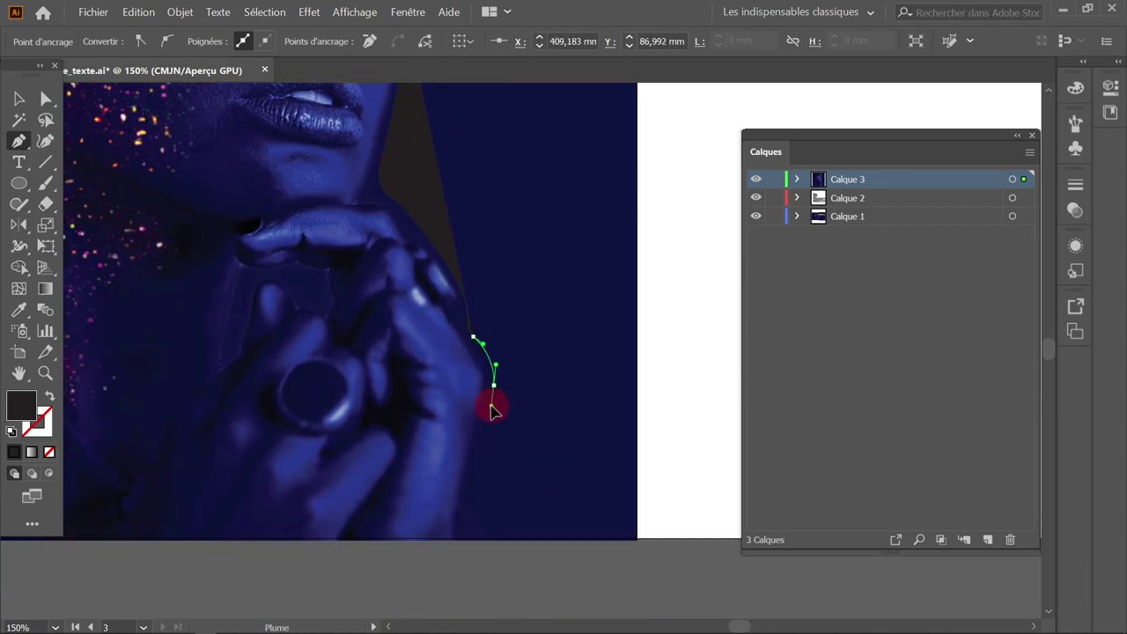
{"action": "left_click", "coordinate": [473, 465]}
{"action": "left_click_drag", "start_coordinate": [476, 507], "coordinate": [500, 557]}
- Select the Rectangle tool with the whole artwork visible at 50% zoom
{"action": "scroll", "coordinate": [259, 523], "scroll_direction": "down", "scroll_amount": 5}
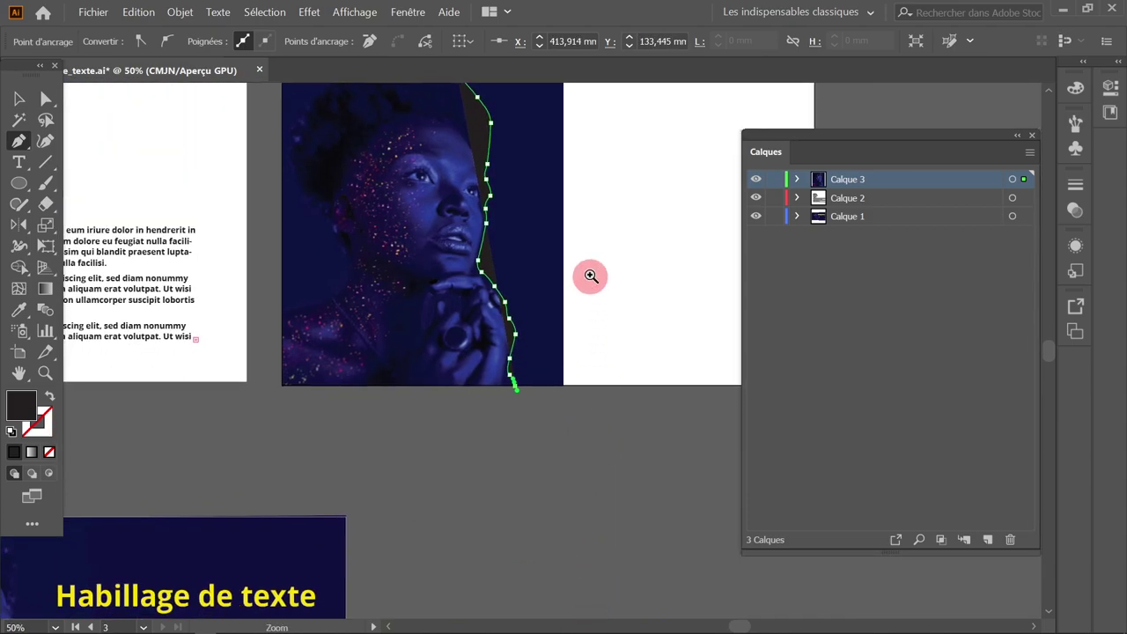
{"action": "left_click", "coordinate": [591, 275]}
{"action": "left_click_drag", "start_coordinate": [641, 204], "coordinate": [655, 254]}
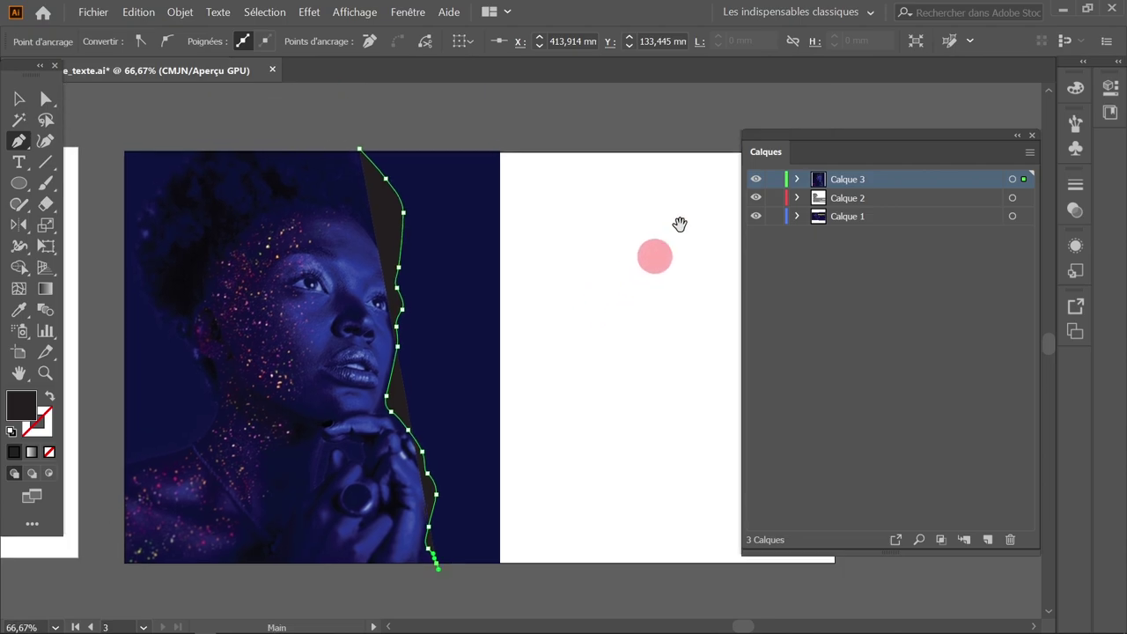
{"action": "left_click_drag", "start_coordinate": [890, 132], "coordinate": [941, 133]}
{"action": "left_click_drag", "start_coordinate": [19, 183], "coordinate": [78, 185]}
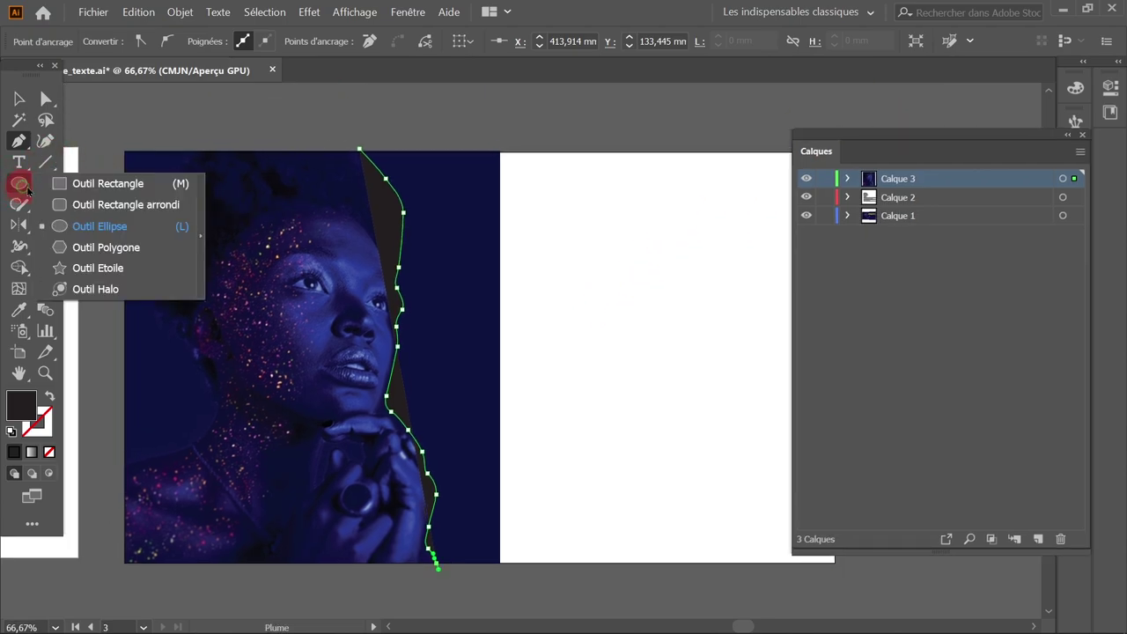
{"action": "left_click", "coordinate": [78, 184]}
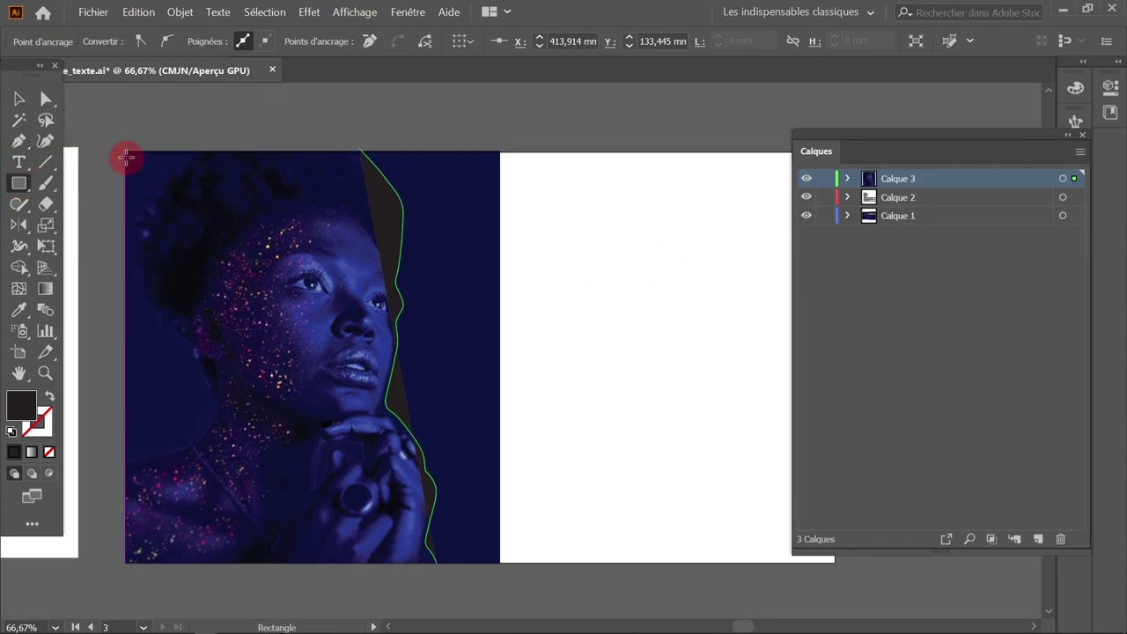
{"action": "key", "text": "ctrl+minus"}
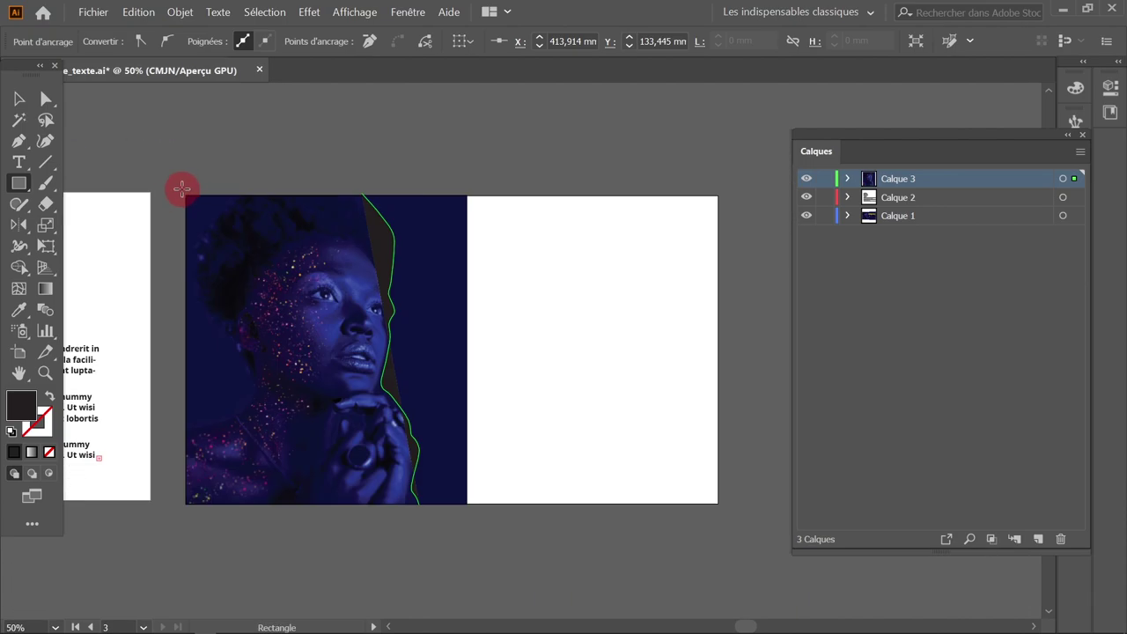
- Draw a dark rectangle over the whole artboard and move the profile path above it in Calque 3
{"action": "left_click_drag", "start_coordinate": [185, 196], "coordinate": [718, 508]}
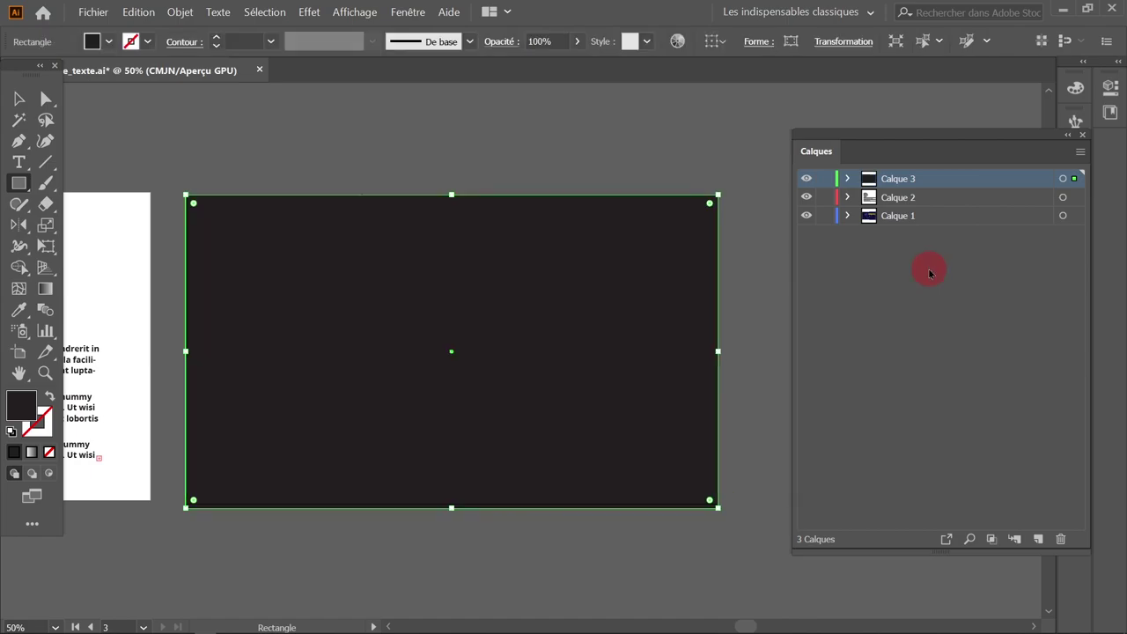
{"action": "left_click", "coordinate": [848, 180]}
{"action": "left_click", "coordinate": [943, 220]}
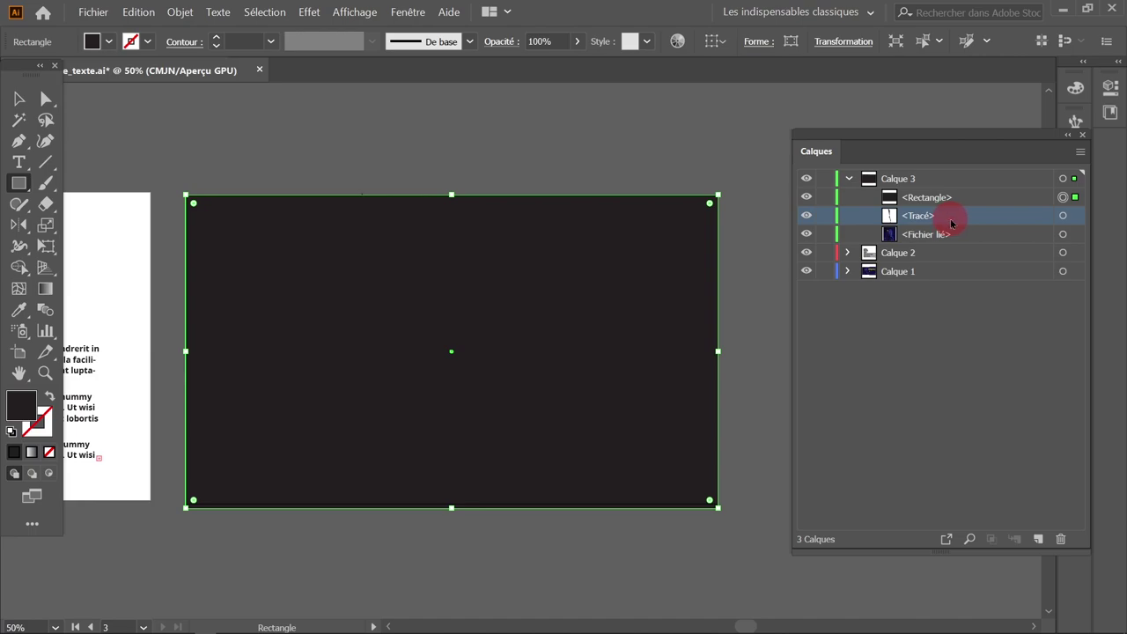
{"action": "left_click_drag", "start_coordinate": [956, 220], "coordinate": [964, 195]}
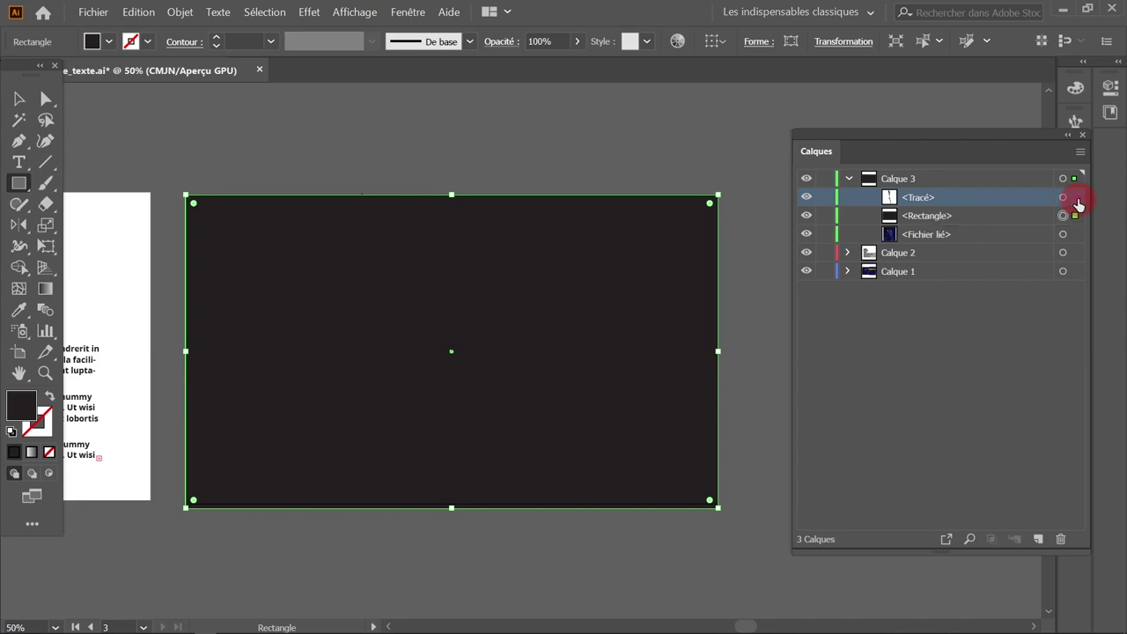
{"action": "left_click", "coordinate": [1075, 201]}
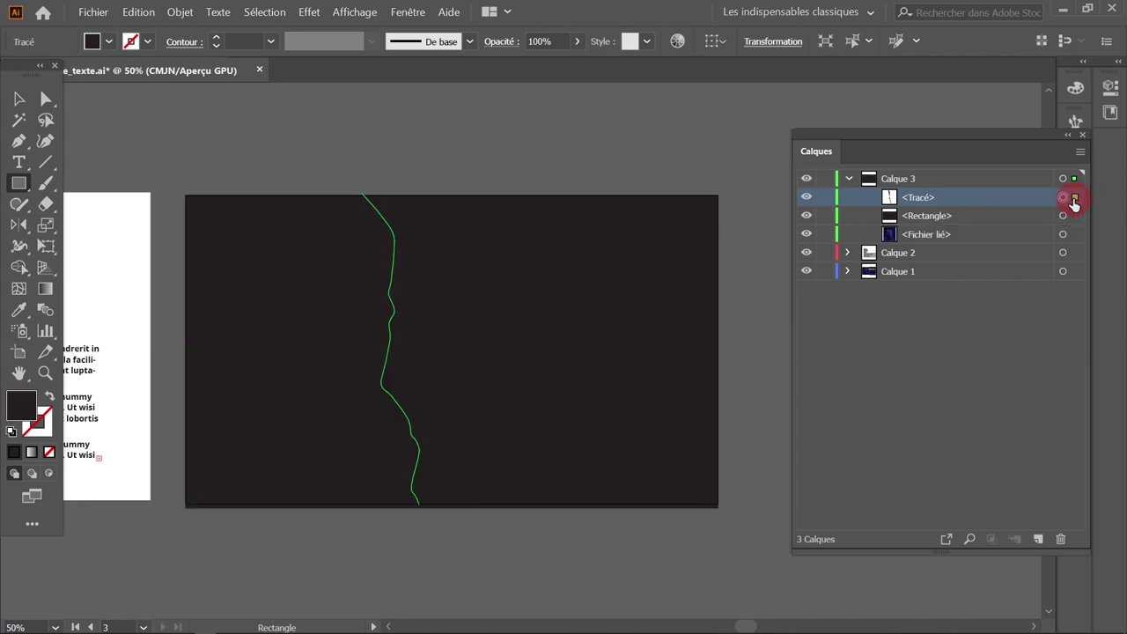
- Drag the profile path's bottom anchor down below the rectangle's lower edge
{"action": "left_click", "coordinate": [436, 524]}
{"action": "left_click", "coordinate": [431, 519]}
{"action": "left_click", "coordinate": [573, 421]}
{"action": "left_click", "coordinate": [609, 335]}
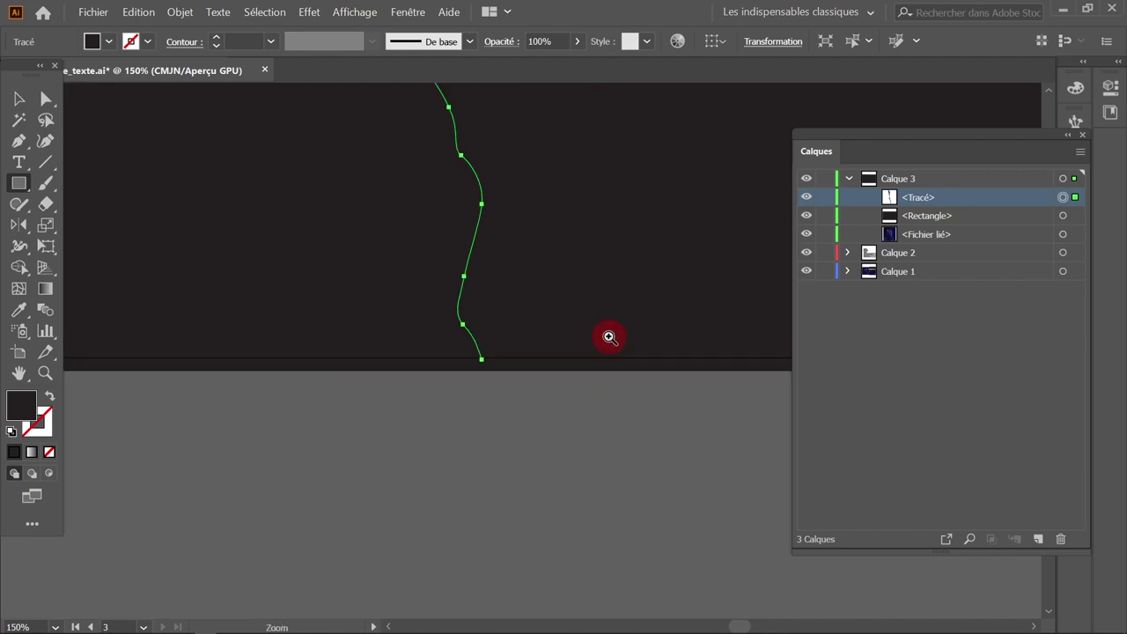
{"action": "left_click", "coordinate": [543, 344]}
{"action": "left_click", "coordinate": [408, 385]}
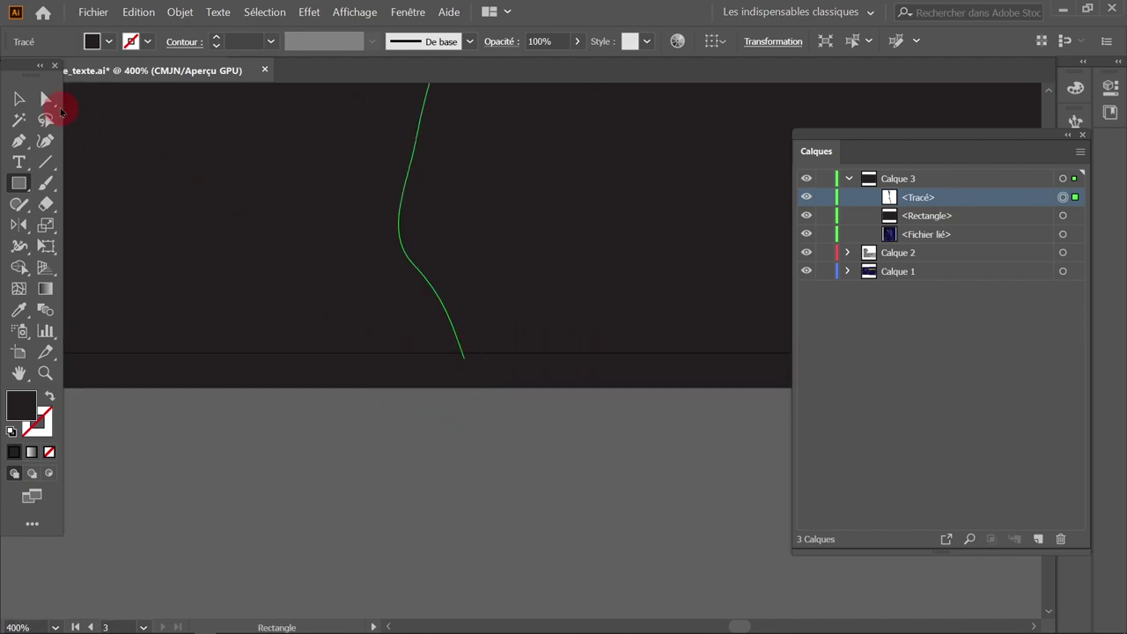
{"action": "left_click", "coordinate": [58, 108]}
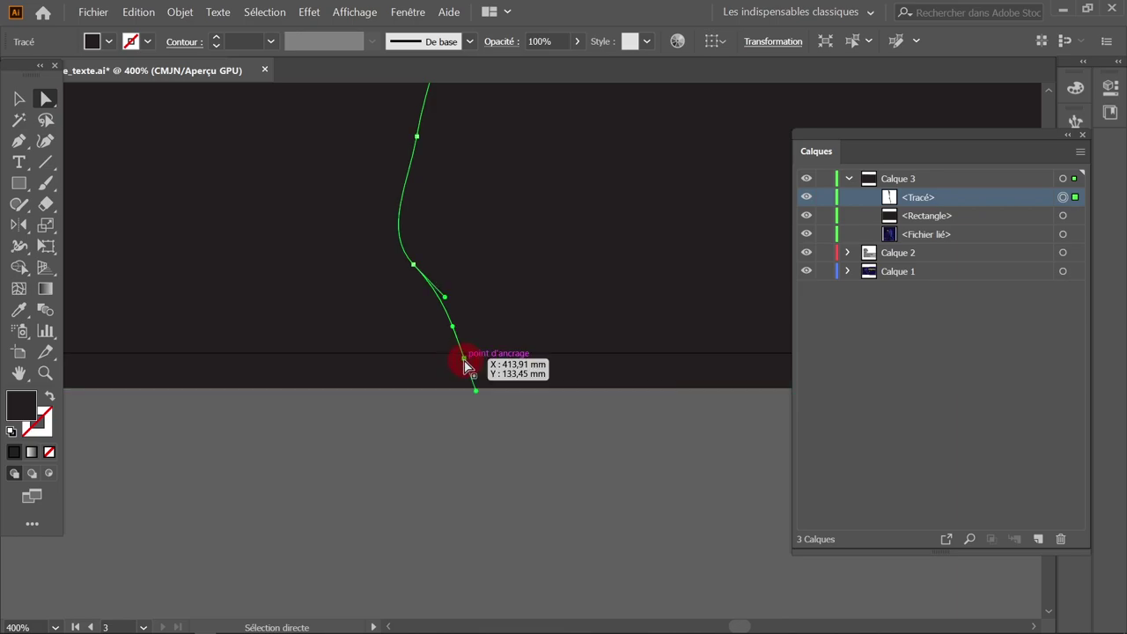
{"action": "left_click_drag", "start_coordinate": [466, 362], "coordinate": [484, 402]}
{"action": "left_click", "coordinate": [518, 412]}
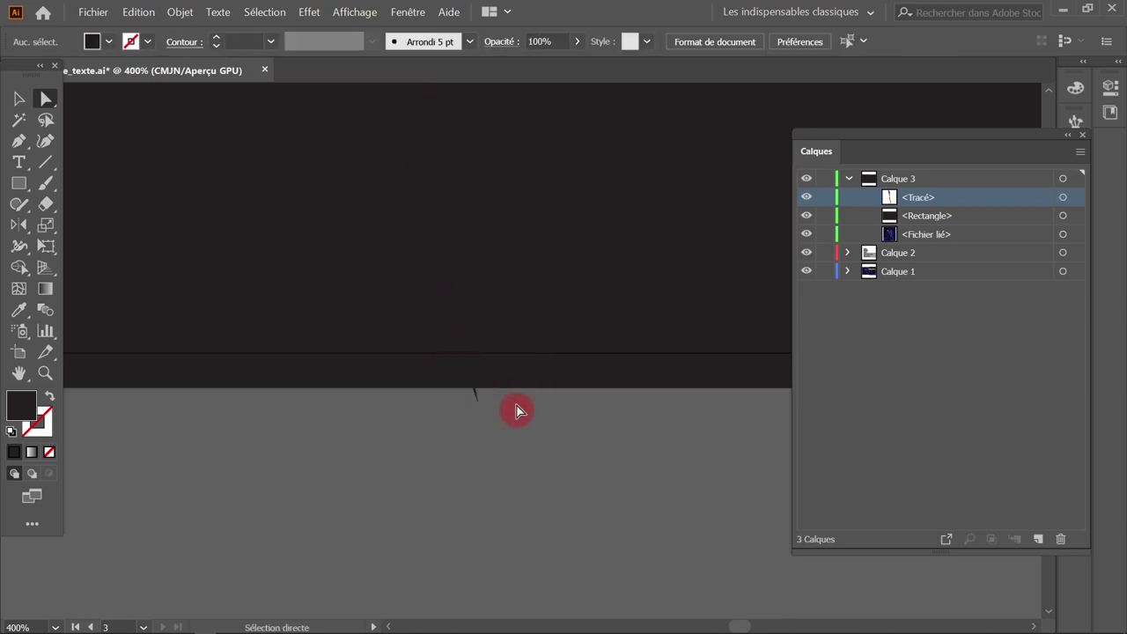
- Fit the artboard in view, reselect the profile path and bring up the Objet menu
{"action": "key", "text": "ctrl+0"}
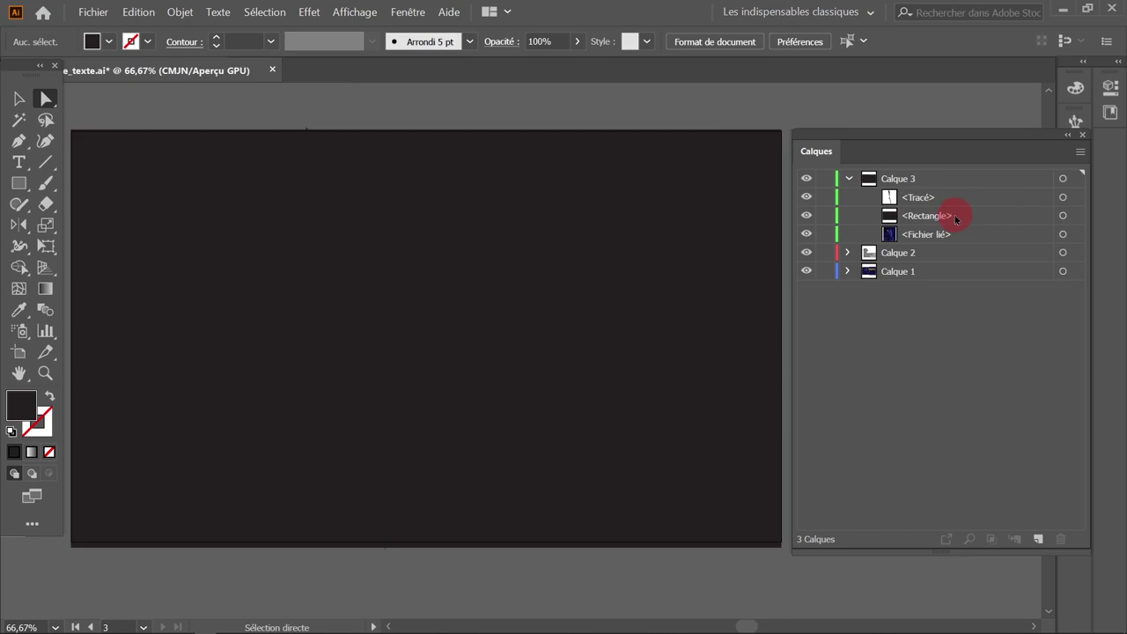
{"action": "left_click", "coordinate": [1075, 198]}
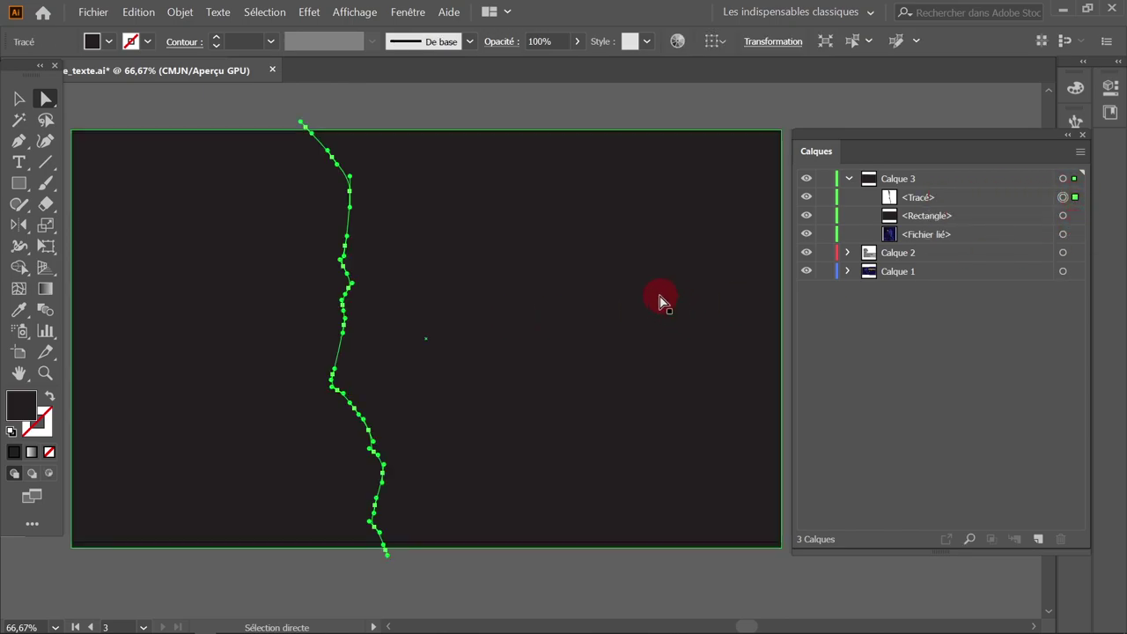
{"action": "left_click", "coordinate": [188, 14]}
{"action": "mouse_move", "coordinate": [190, 295]}
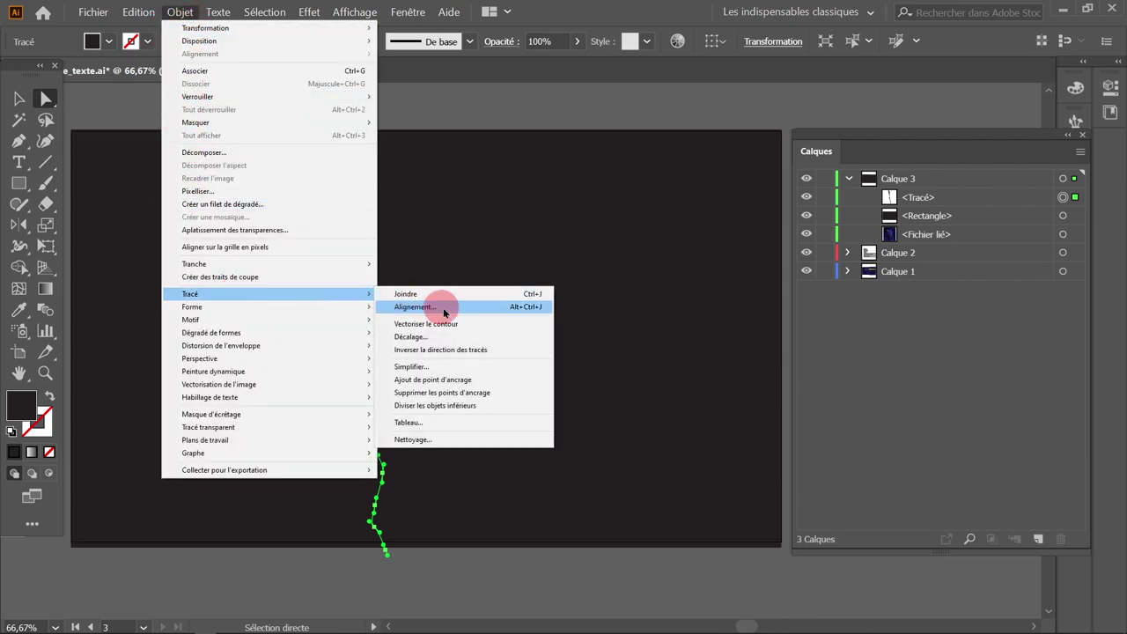
- Divide the rectangle with Diviser les objets inférieurs and toggle the pieces' visibility to check the split
{"action": "left_click", "coordinate": [480, 406]}
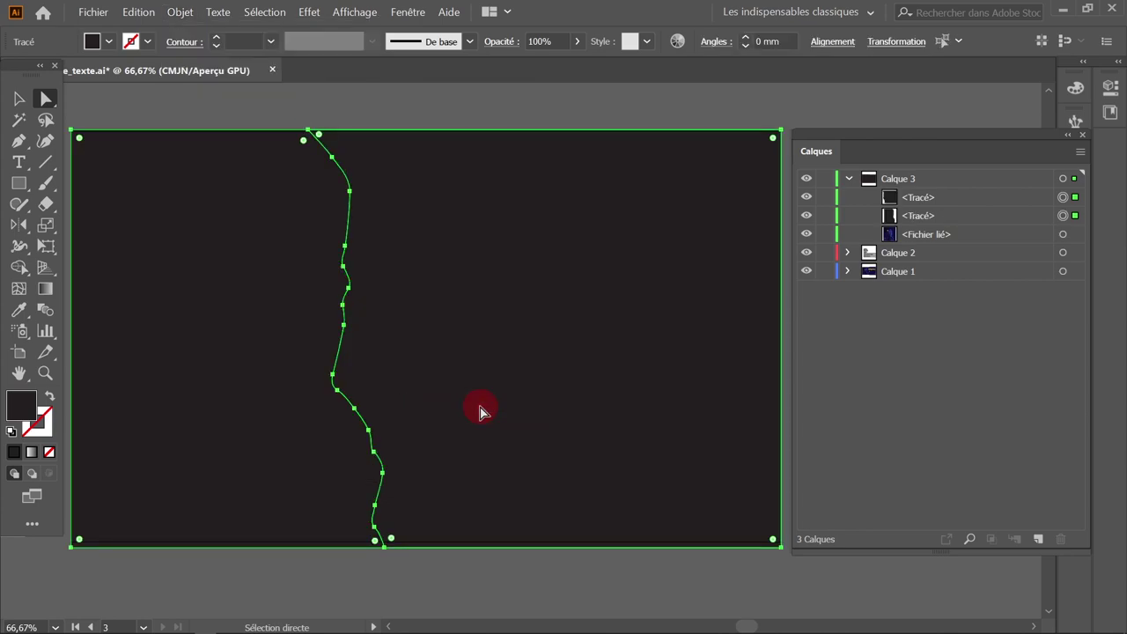
{"action": "left_click", "coordinate": [399, 96]}
{"action": "left_click", "coordinate": [411, 238]}
{"action": "left_click", "coordinate": [279, 225]}
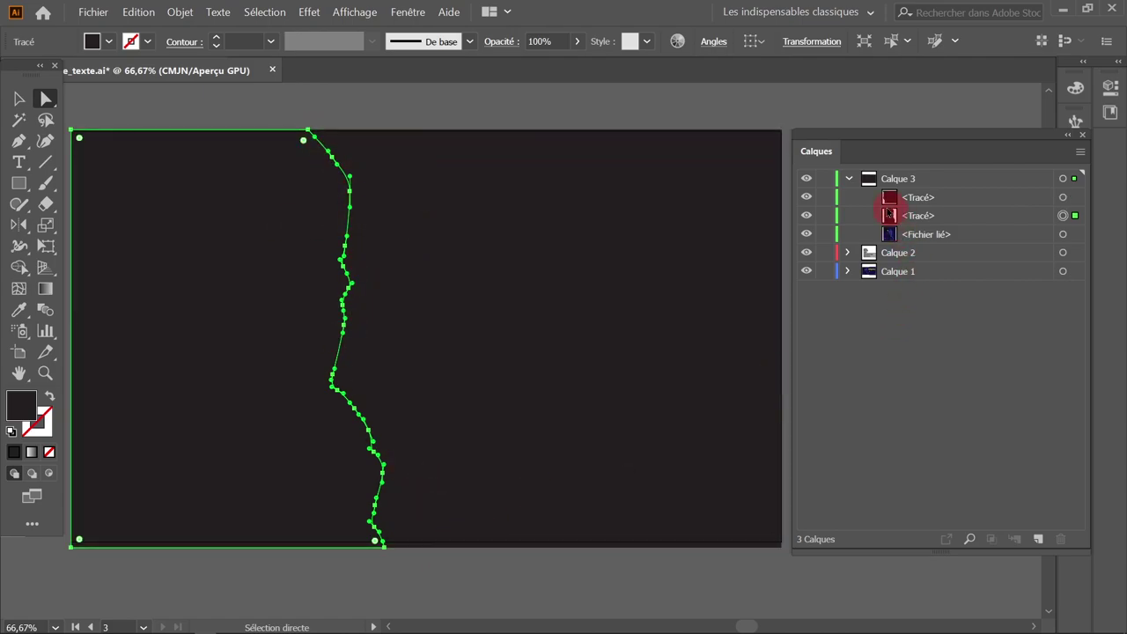
{"action": "left_click", "coordinate": [808, 197]}
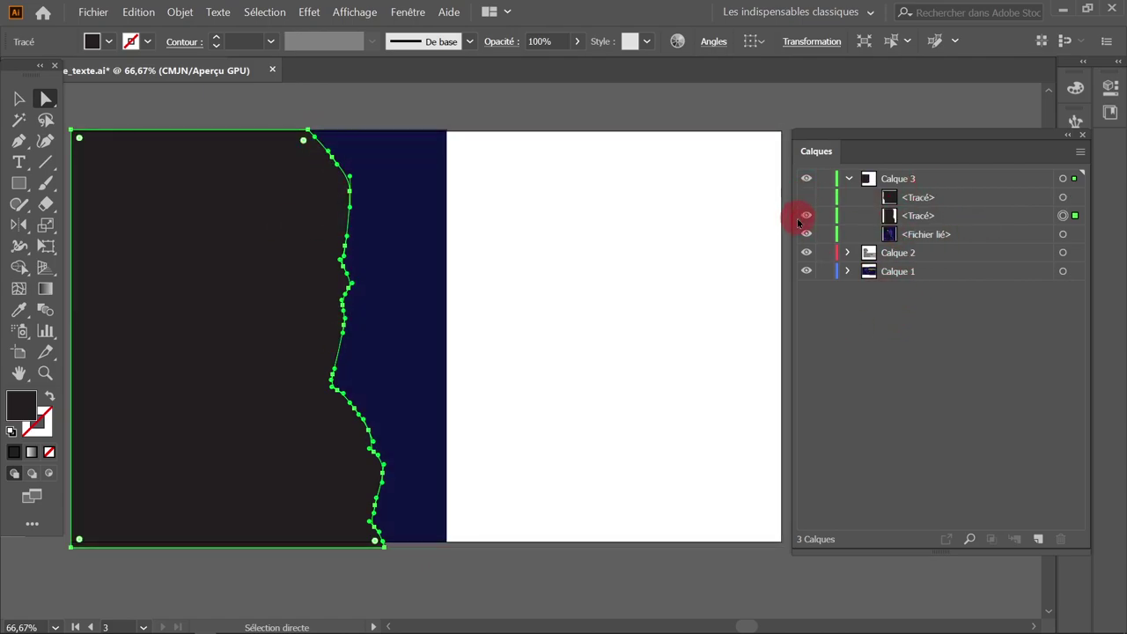
{"action": "left_click", "coordinate": [806, 220]}
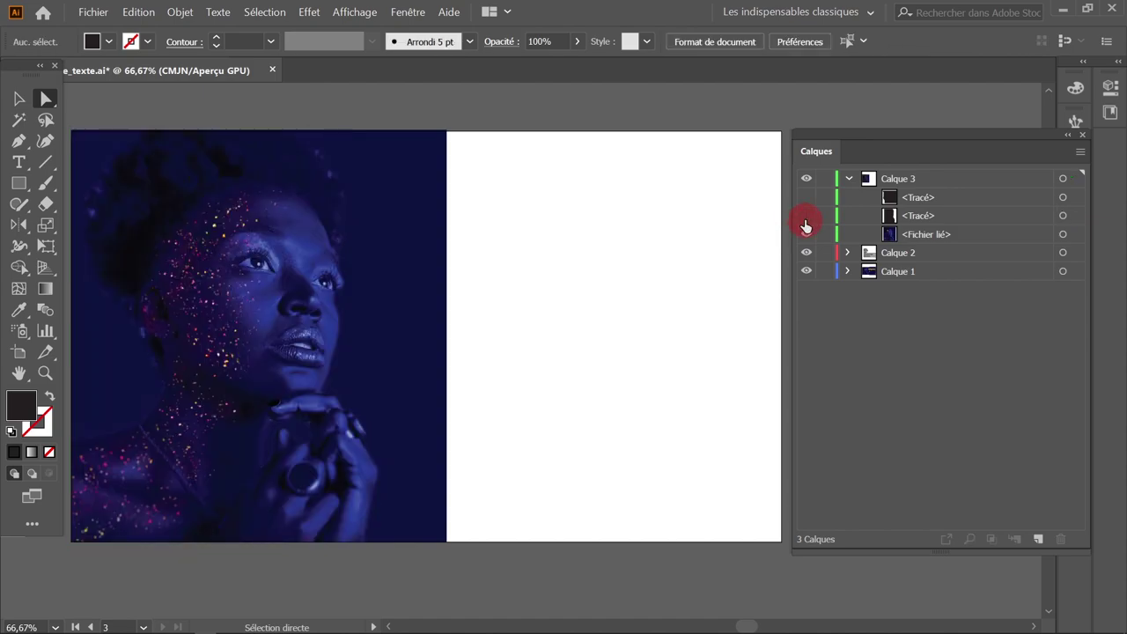
{"action": "left_click", "coordinate": [807, 215]}
{"action": "left_click", "coordinate": [808, 198]}
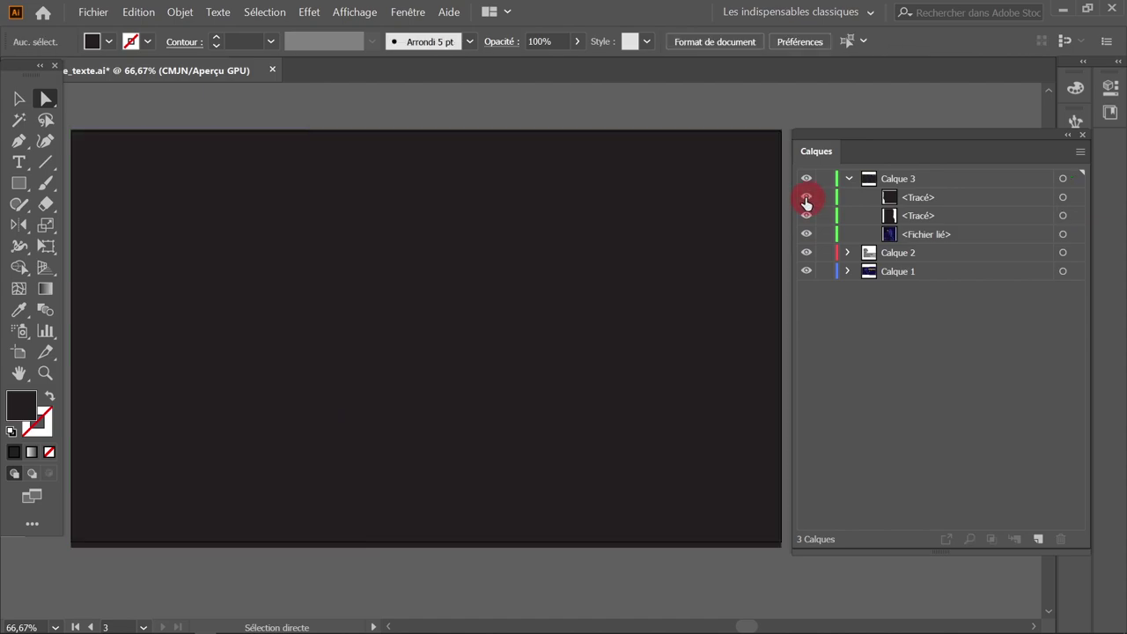
- Set the wavy-edged left piece's fill to None so the portrait shows through
{"action": "left_click", "coordinate": [236, 243]}
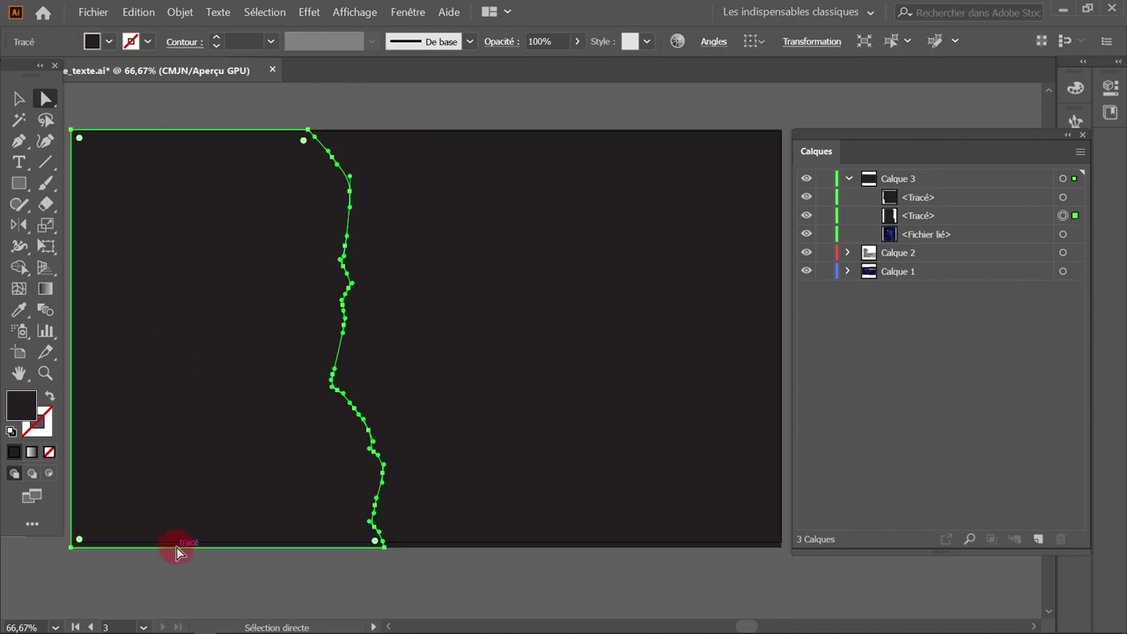
{"action": "left_click", "coordinate": [107, 42]}
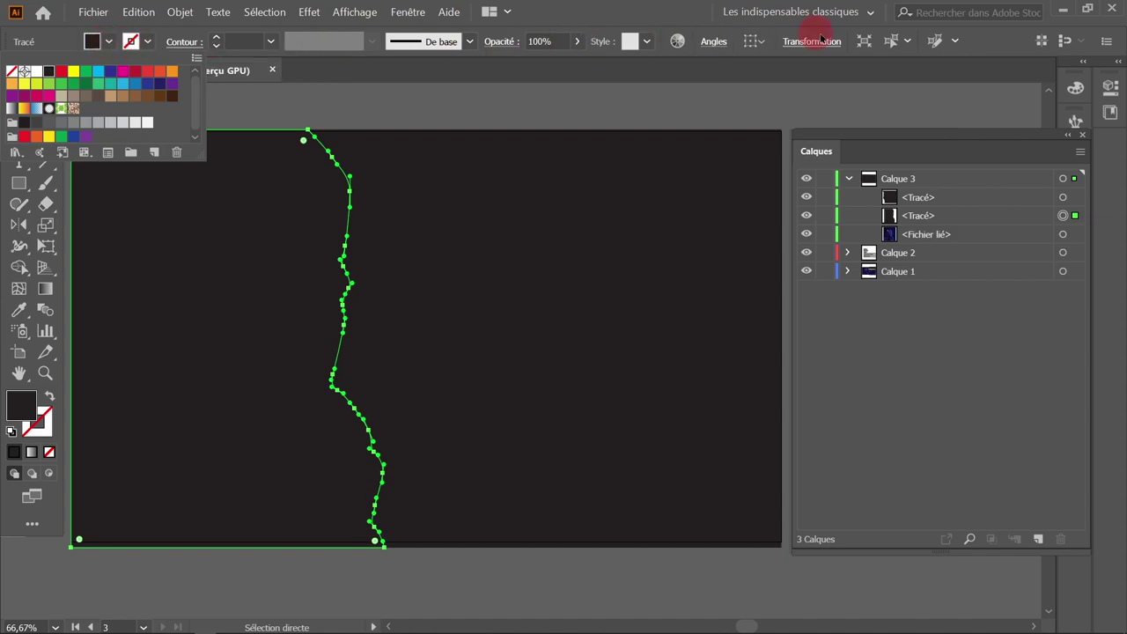
{"action": "left_click", "coordinate": [12, 75]}
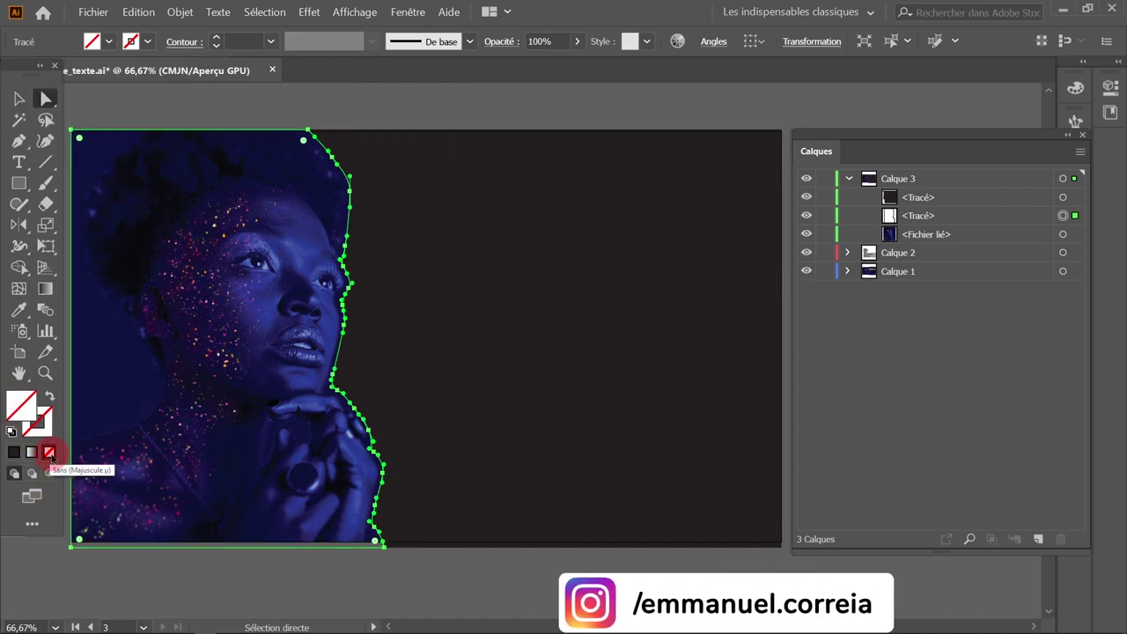
- Eyedropper the photo's navy background colour into the right-hand rectangle piece
{"action": "left_click", "coordinate": [437, 107]}
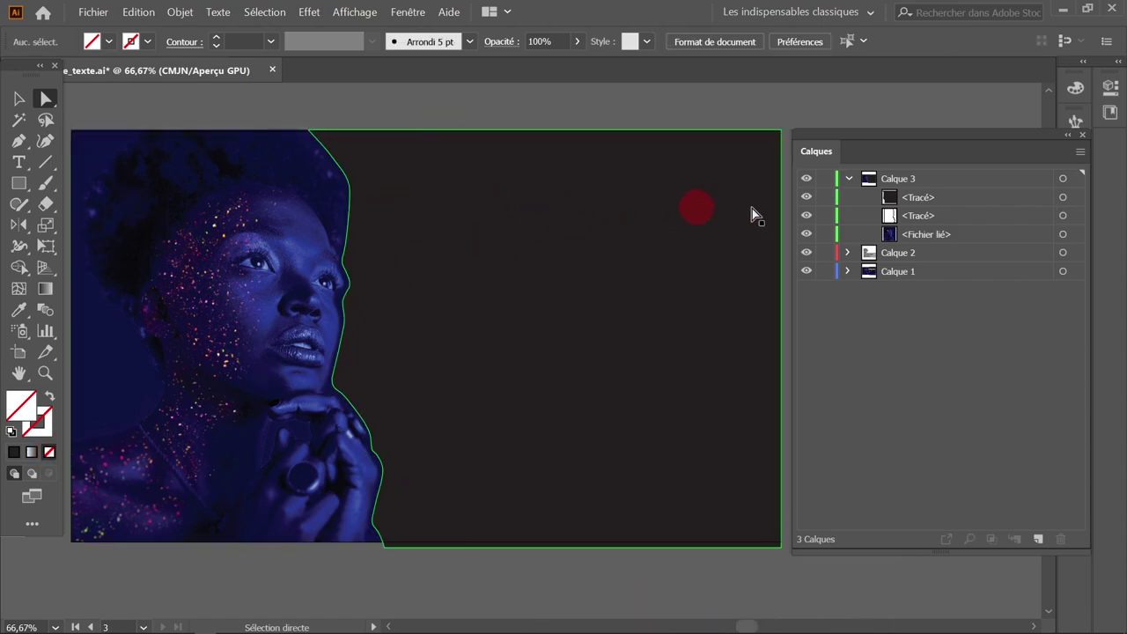
{"action": "left_click", "coordinate": [539, 238]}
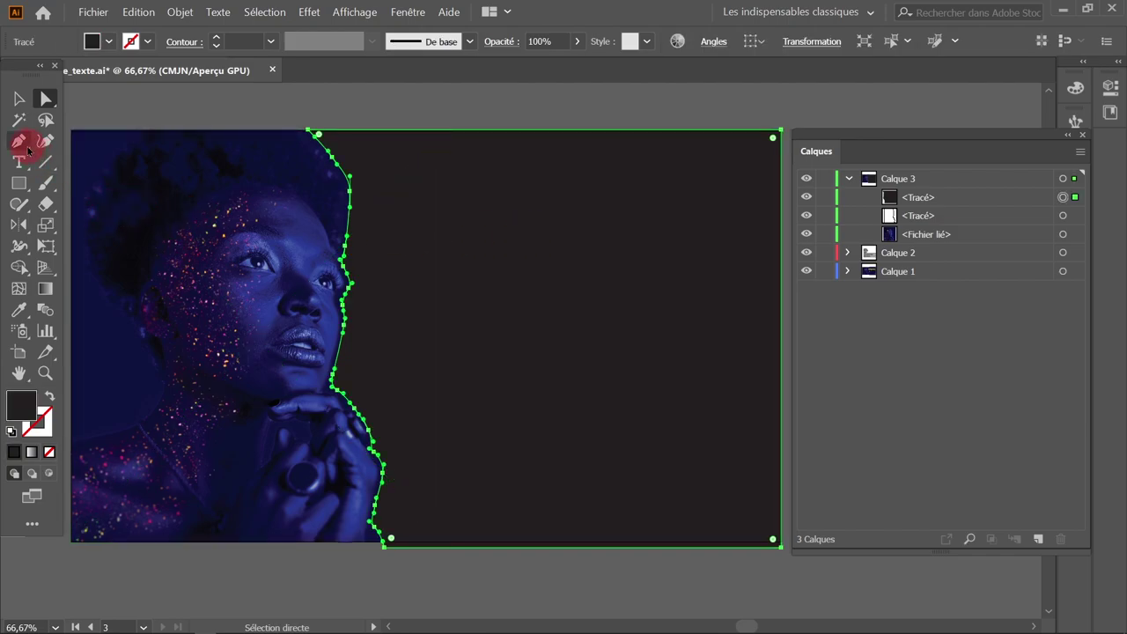
{"action": "left_click", "coordinate": [18, 311]}
{"action": "key", "text": "ctrl+plus"}
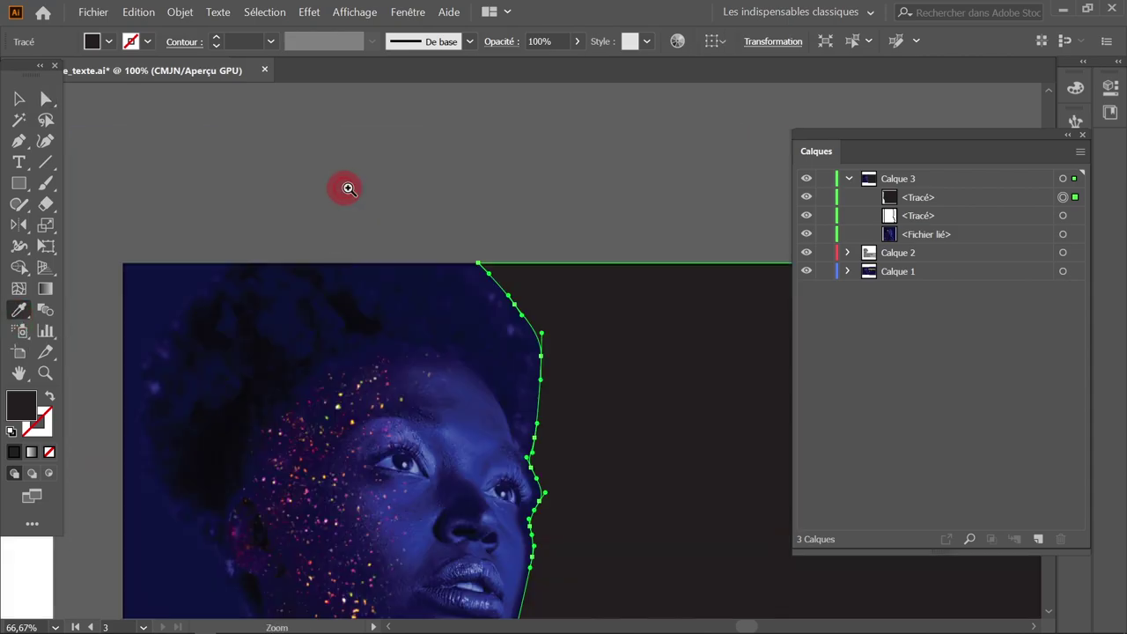
{"action": "left_click", "coordinate": [564, 374]}
{"action": "left_click", "coordinate": [516, 364]}
{"action": "left_click", "coordinate": [516, 364]}
{"action": "left_click", "coordinate": [511, 370]}
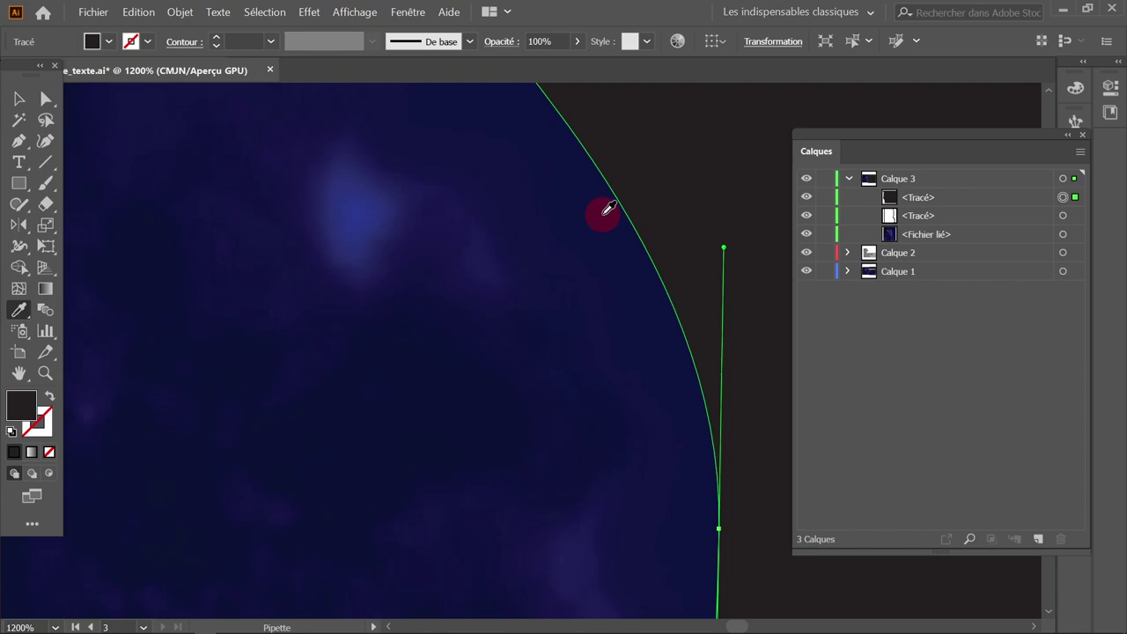
{"action": "left_click", "coordinate": [608, 209]}
{"action": "left_click", "coordinate": [19, 98]}
{"action": "key", "text": "ctrl+0"}
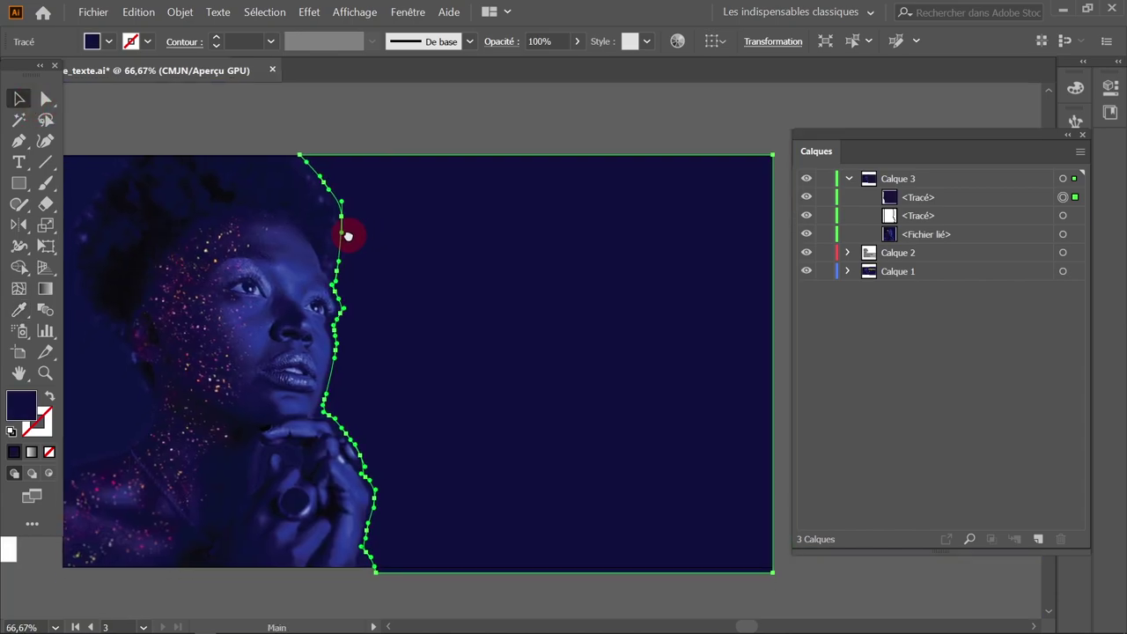
{"action": "left_click", "coordinate": [247, 108]}
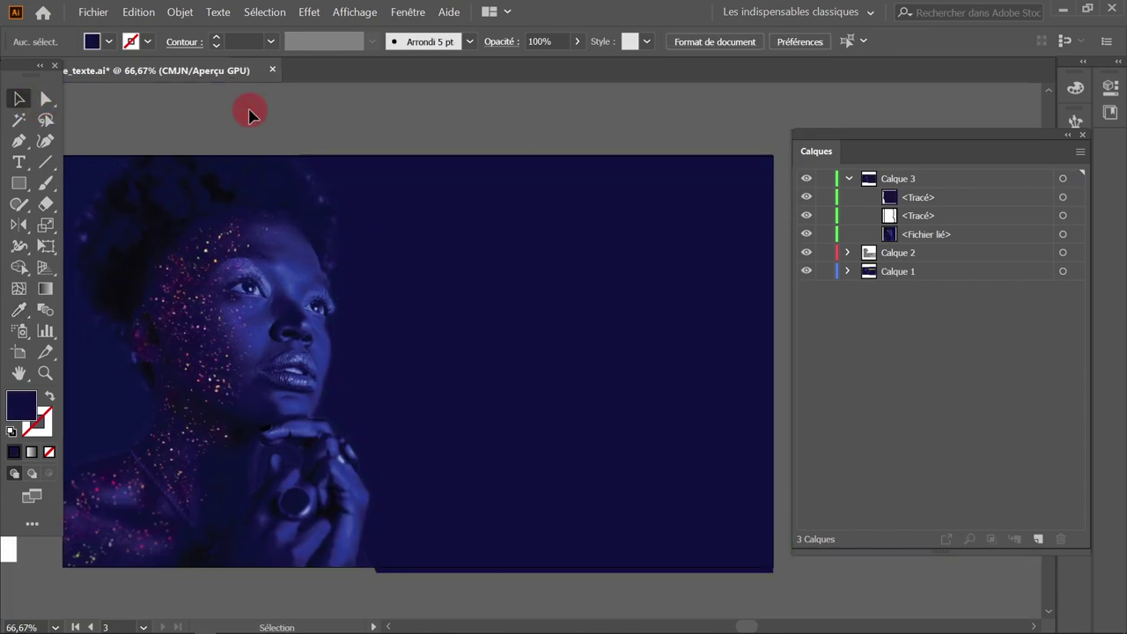
- Create a white area-text frame, then redraw it from beside the face to the lower right
{"action": "left_click", "coordinate": [17, 162]}
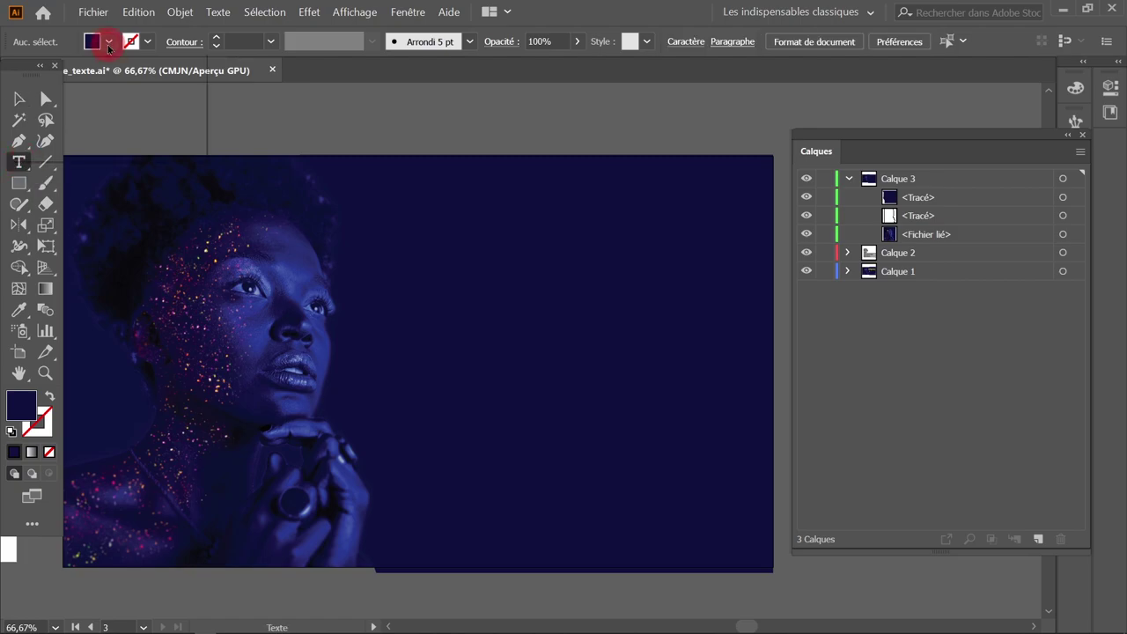
{"action": "left_click", "coordinate": [109, 41]}
{"action": "left_click", "coordinate": [35, 70]}
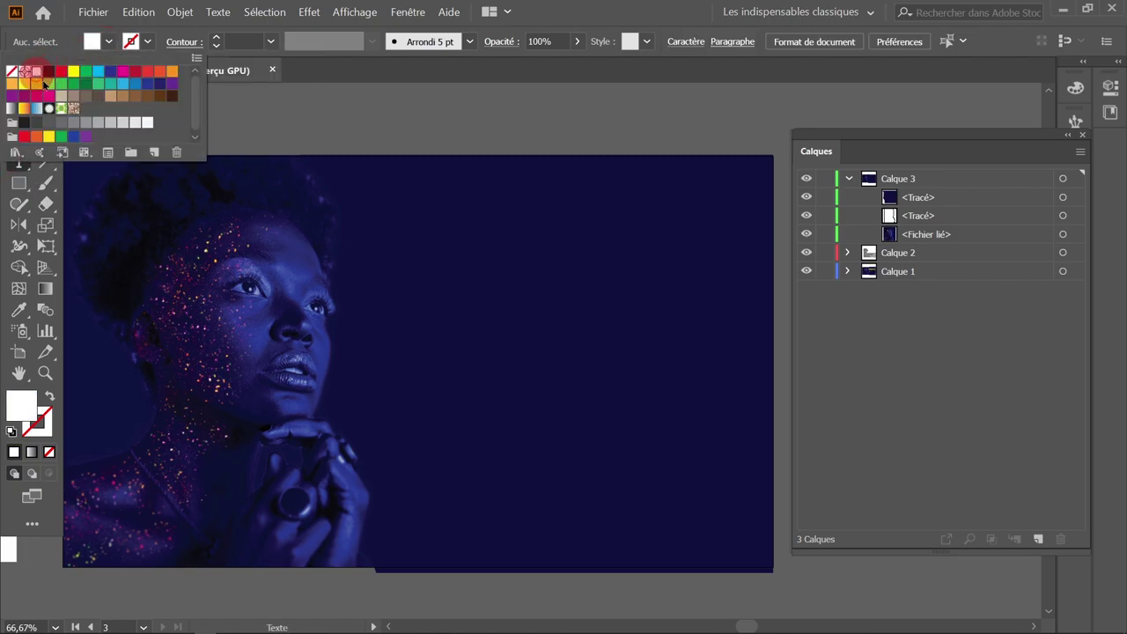
{"action": "left_click", "coordinate": [289, 281]}
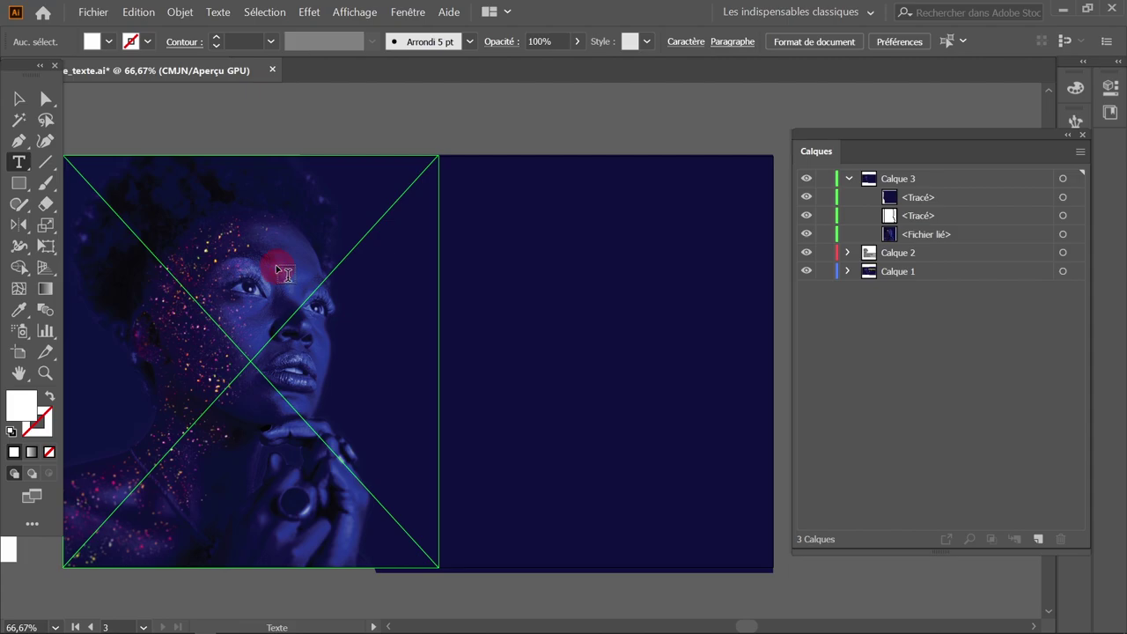
{"action": "left_click_drag", "start_coordinate": [272, 267], "coordinate": [730, 490]}
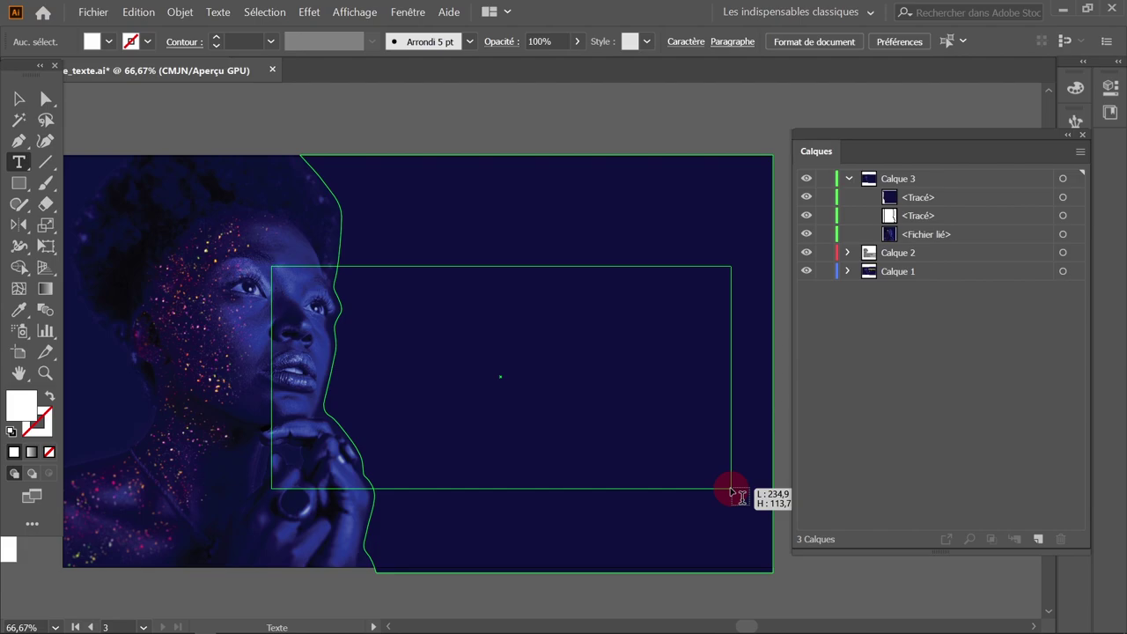
{"action": "left_click_drag", "start_coordinate": [730, 489], "coordinate": [730, 489]}
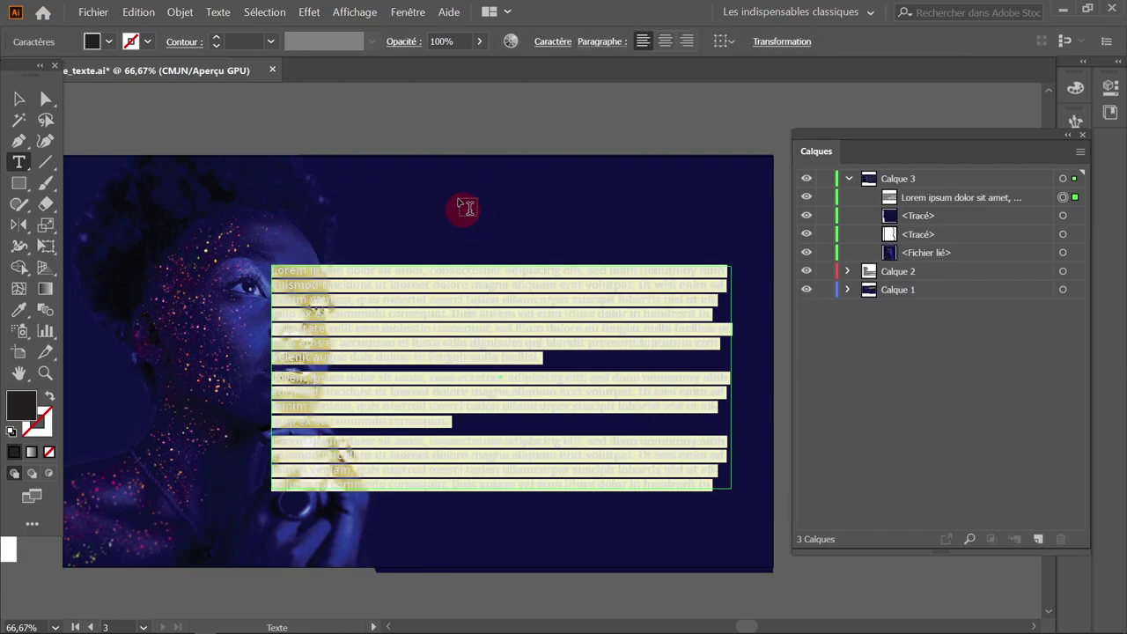
{"action": "key", "text": "Escape"}
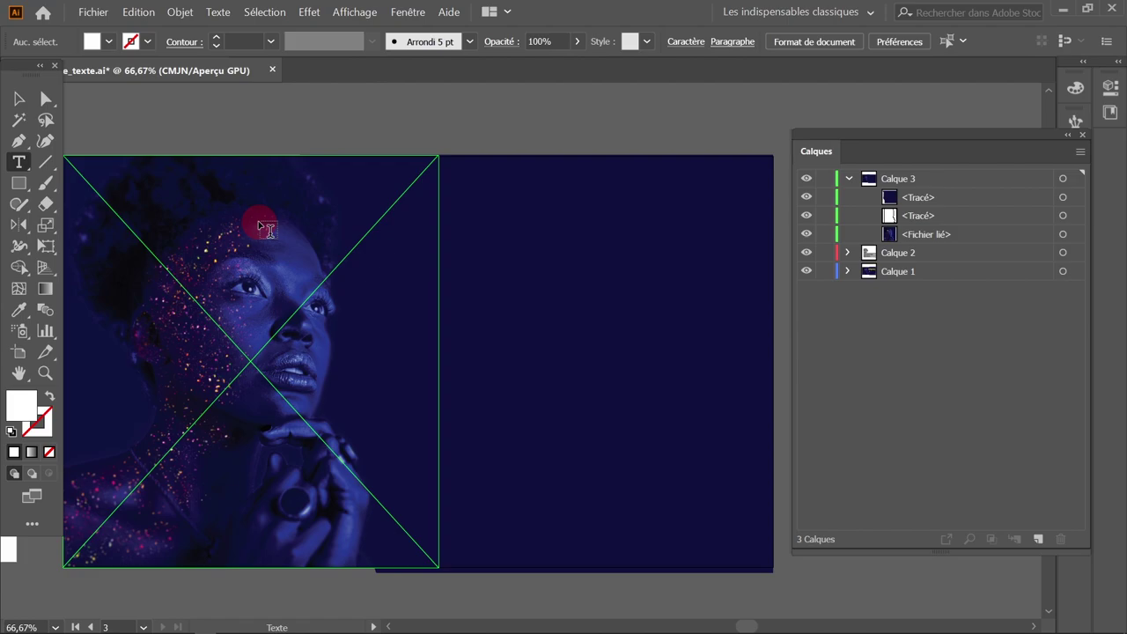
{"action": "left_click_drag", "start_coordinate": [258, 229], "coordinate": [734, 500]}
- Make the placeholder text fill white
{"action": "left_click", "coordinate": [19, 99]}
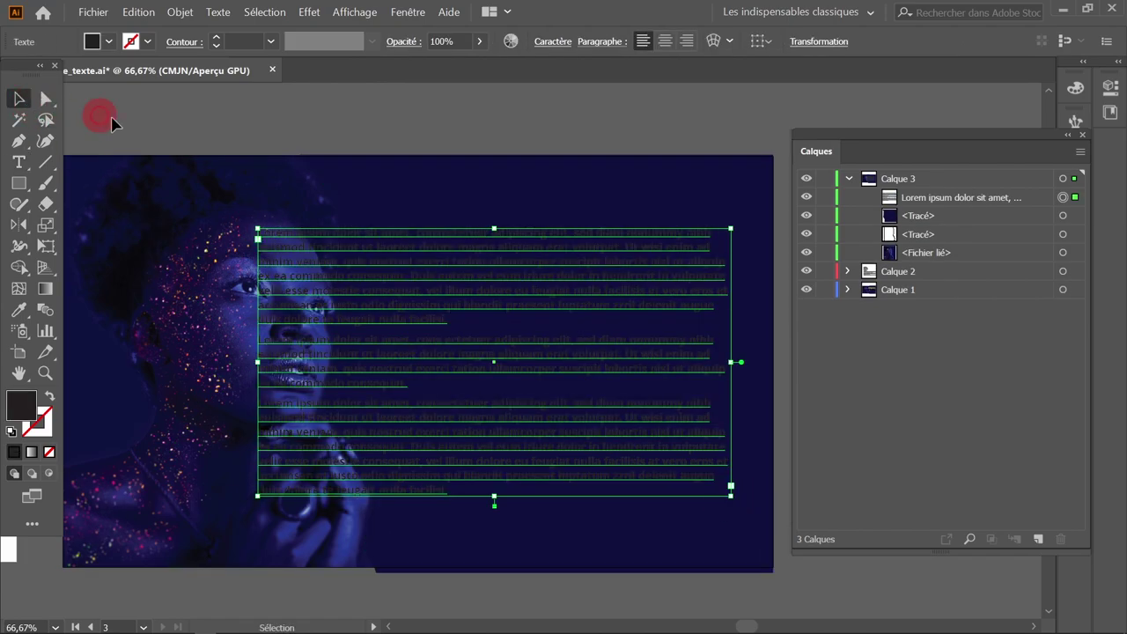
{"action": "left_click", "coordinate": [113, 43]}
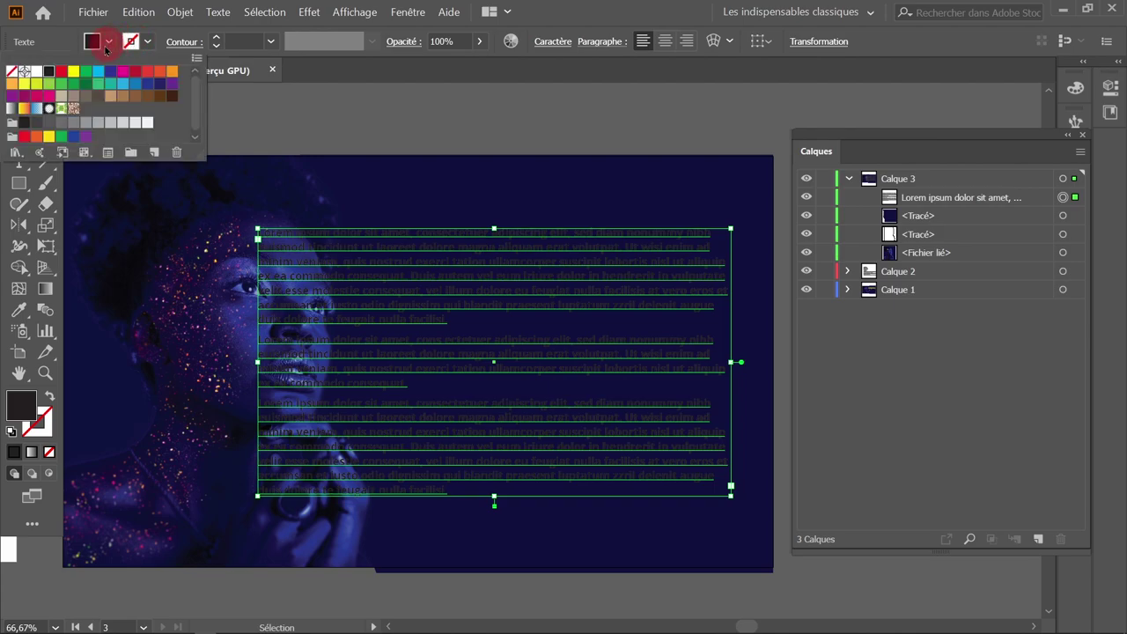
{"action": "left_click", "coordinate": [37, 72]}
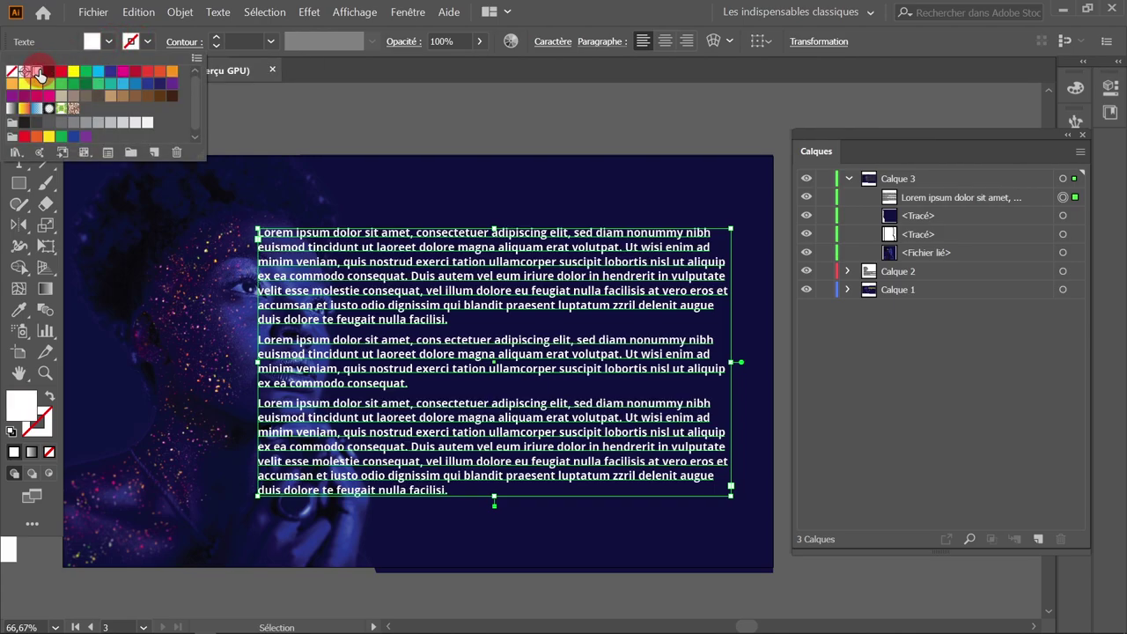
{"action": "left_click", "coordinate": [379, 107]}
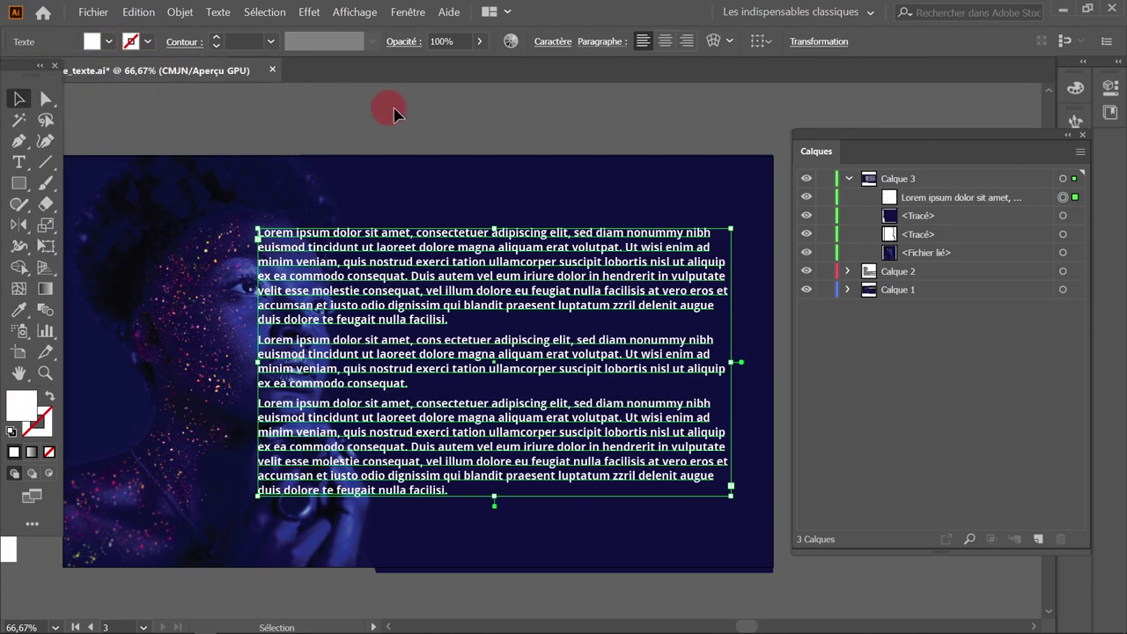
- Set the paragraph font to Nunito Regular in the Caractère panel
{"action": "left_click", "coordinate": [541, 46]}
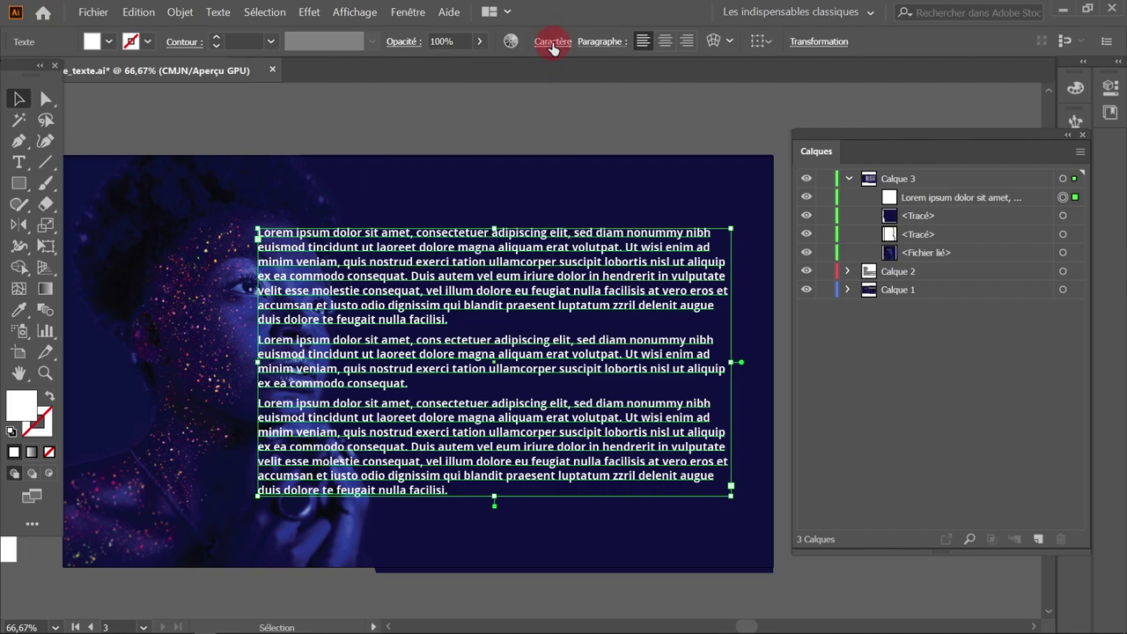
{"action": "left_click", "coordinate": [408, 12]}
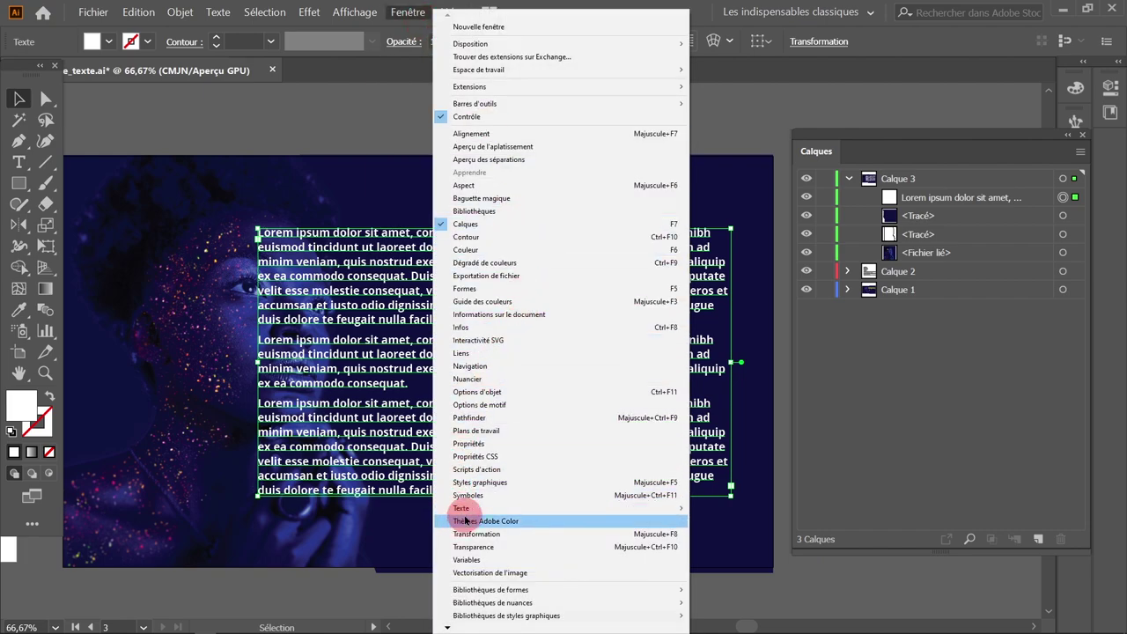
{"action": "left_click", "coordinate": [747, 511]}
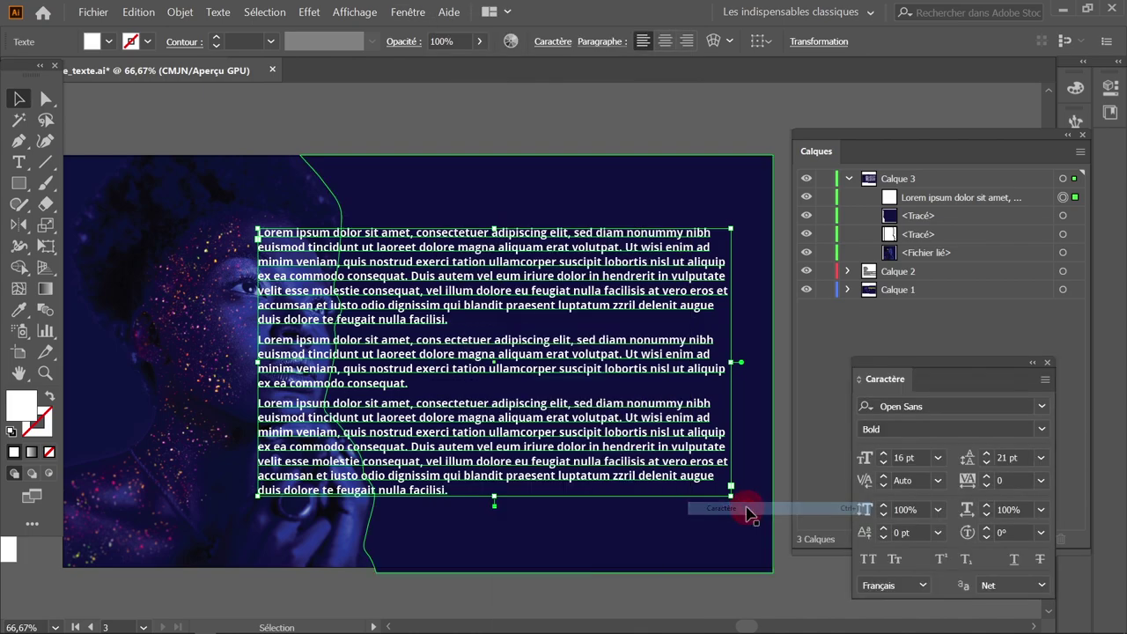
{"action": "left_click_drag", "start_coordinate": [916, 370], "coordinate": [176, 123]}
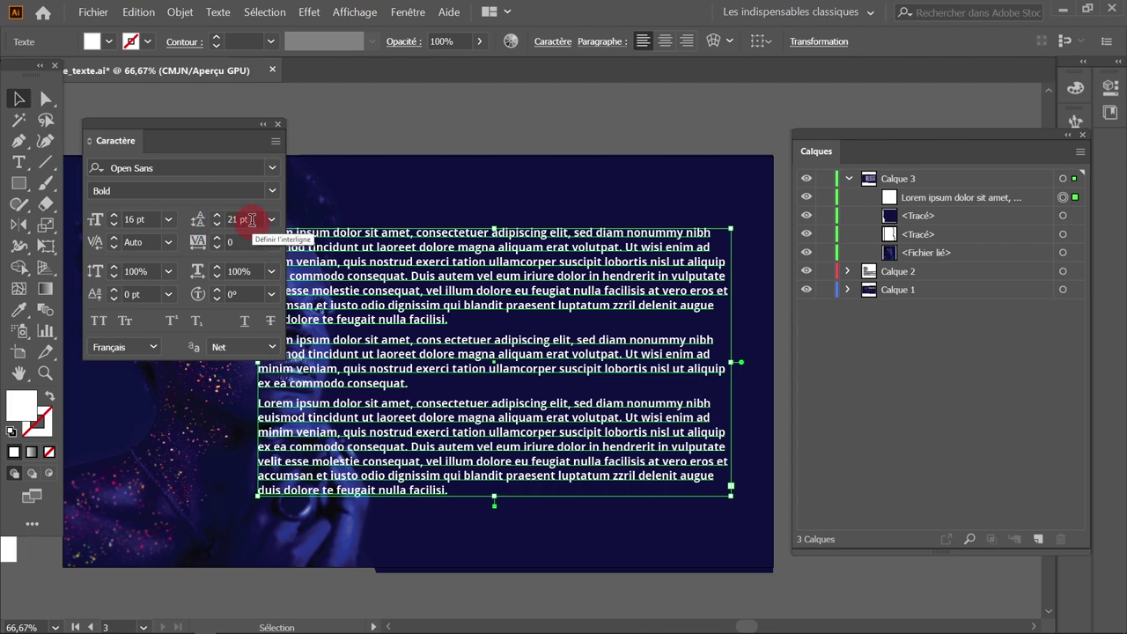
{"action": "left_click", "coordinate": [214, 167]}
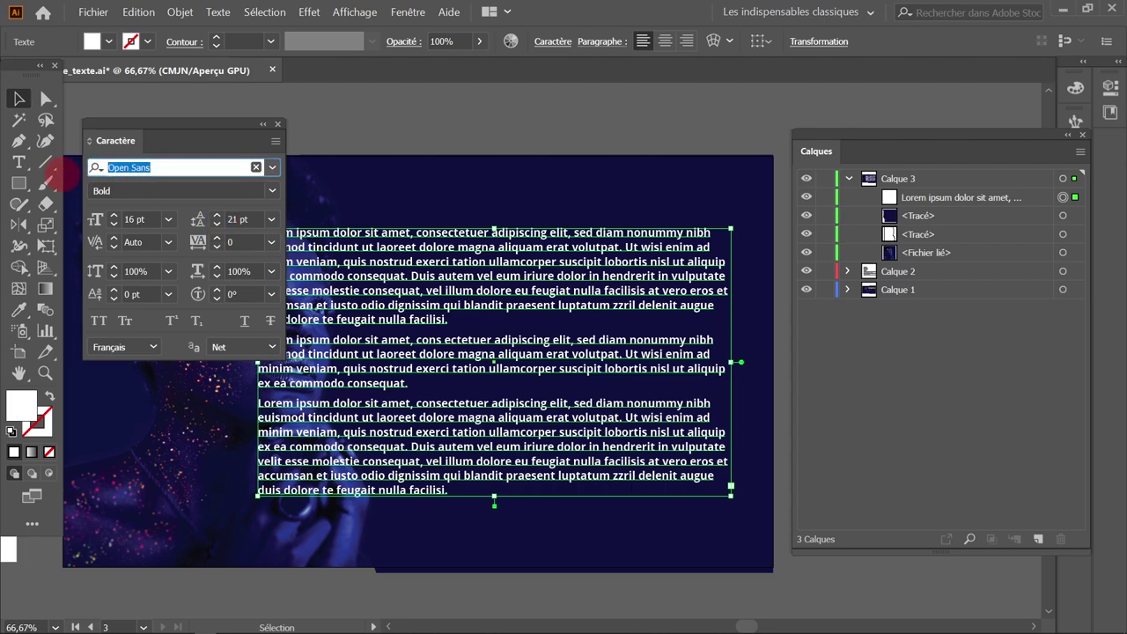
{"action": "type", "text": "nunito"}
{"action": "left_click", "coordinate": [152, 256]}
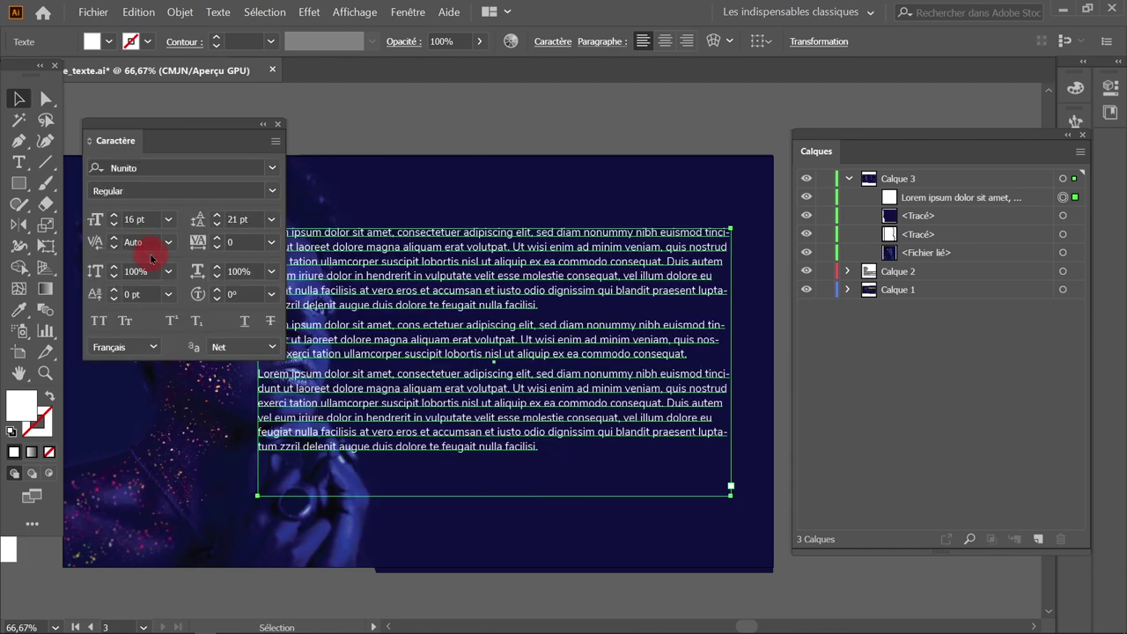
{"action": "left_click", "coordinate": [278, 123]}
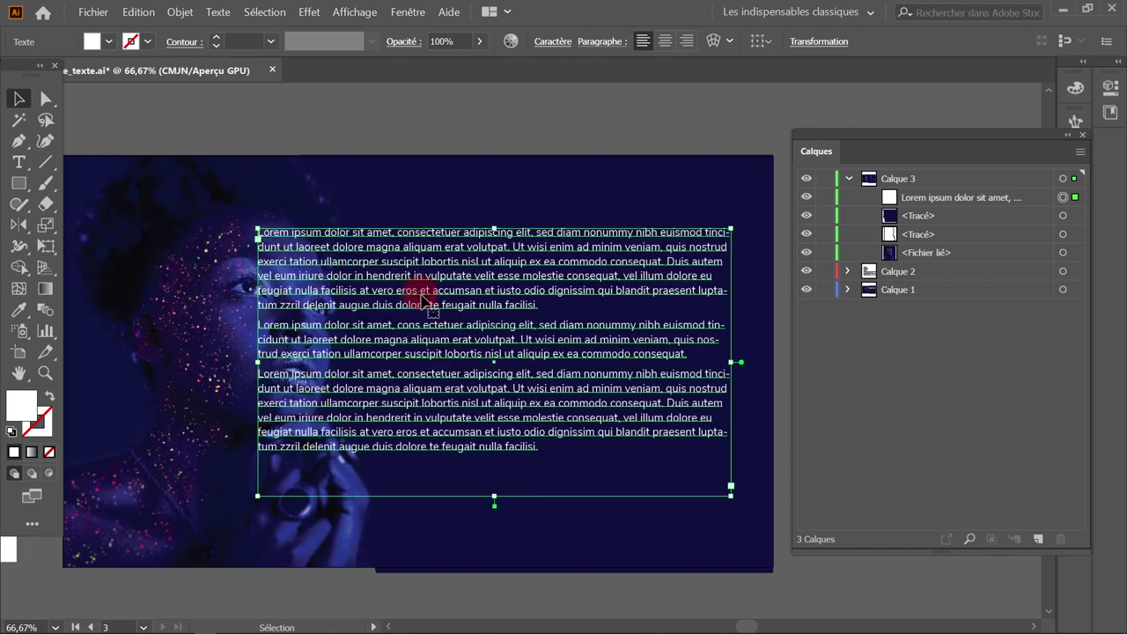
- Nudge the text block slightly lower and pick the profile path in Layers
{"action": "left_click_drag", "start_coordinate": [425, 301], "coordinate": [432, 328]}
{"action": "left_click", "coordinate": [870, 277]}
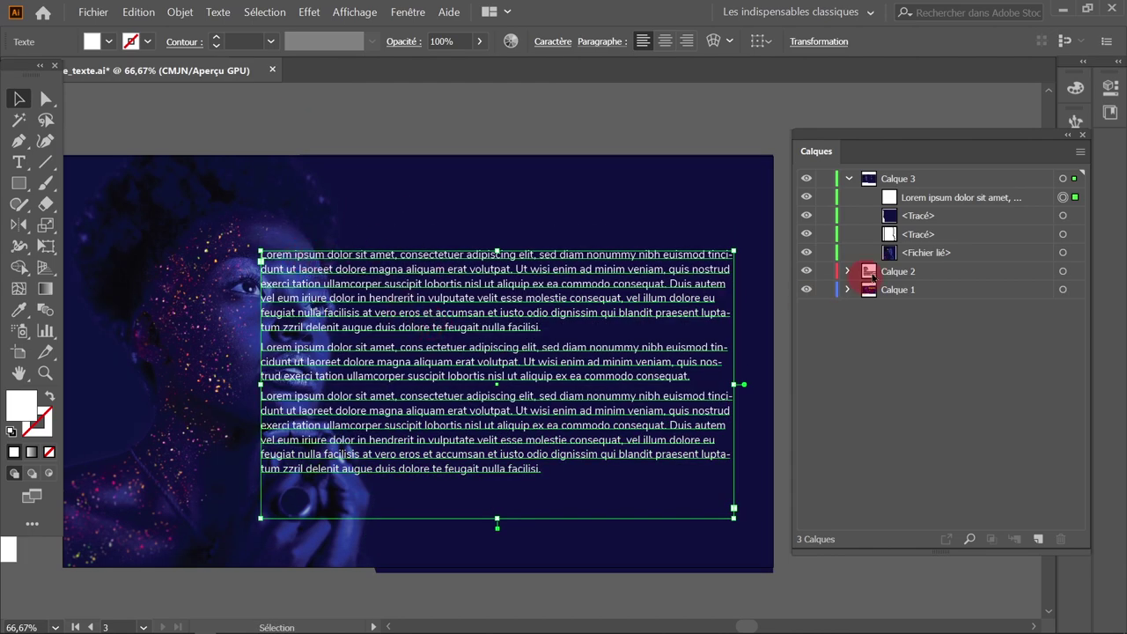
{"action": "left_click", "coordinate": [947, 234]}
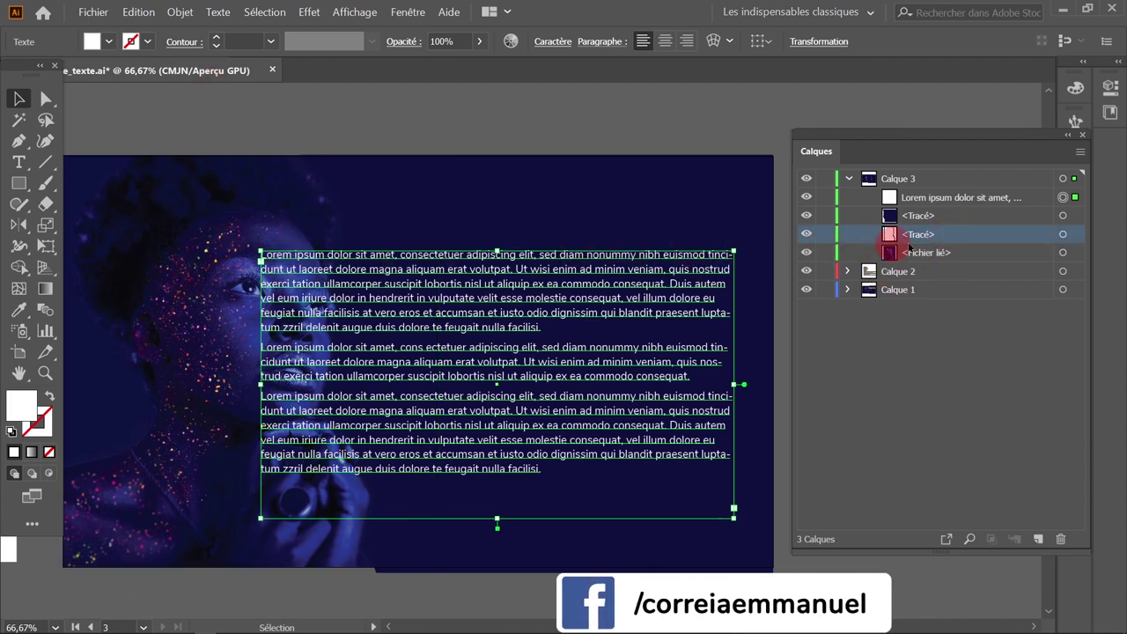
- Move the profile path to the top of Calque 3, create a text wrap, and open its options
{"action": "left_click", "coordinate": [1063, 234]}
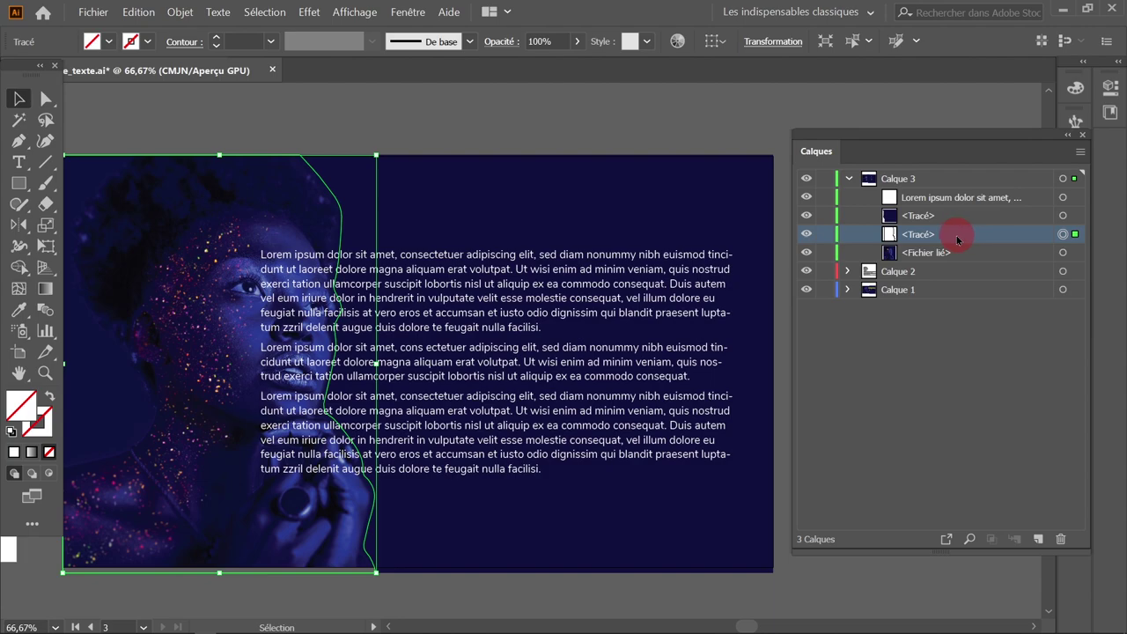
{"action": "left_click_drag", "start_coordinate": [957, 239], "coordinate": [932, 188]}
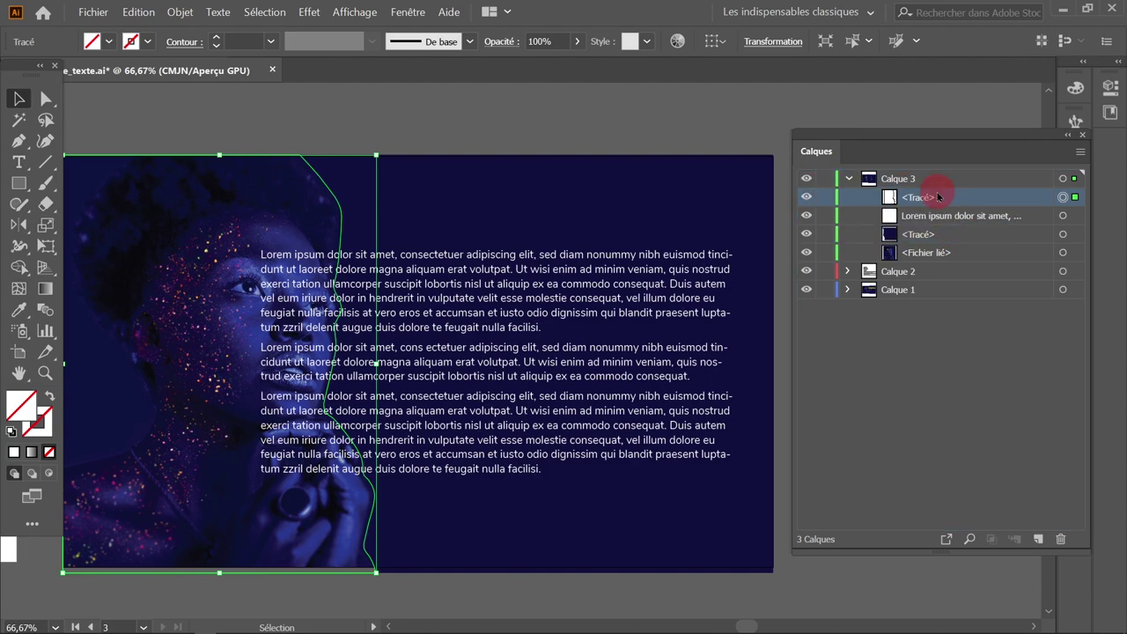
{"action": "left_click", "coordinate": [179, 12]}
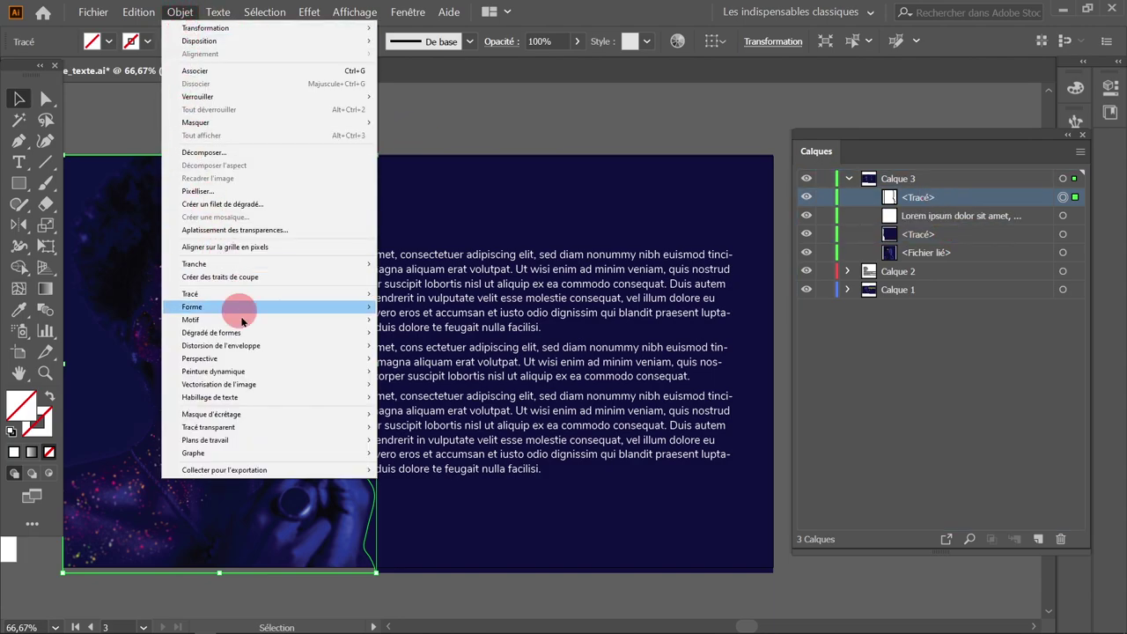
{"action": "mouse_move", "coordinate": [210, 398]}
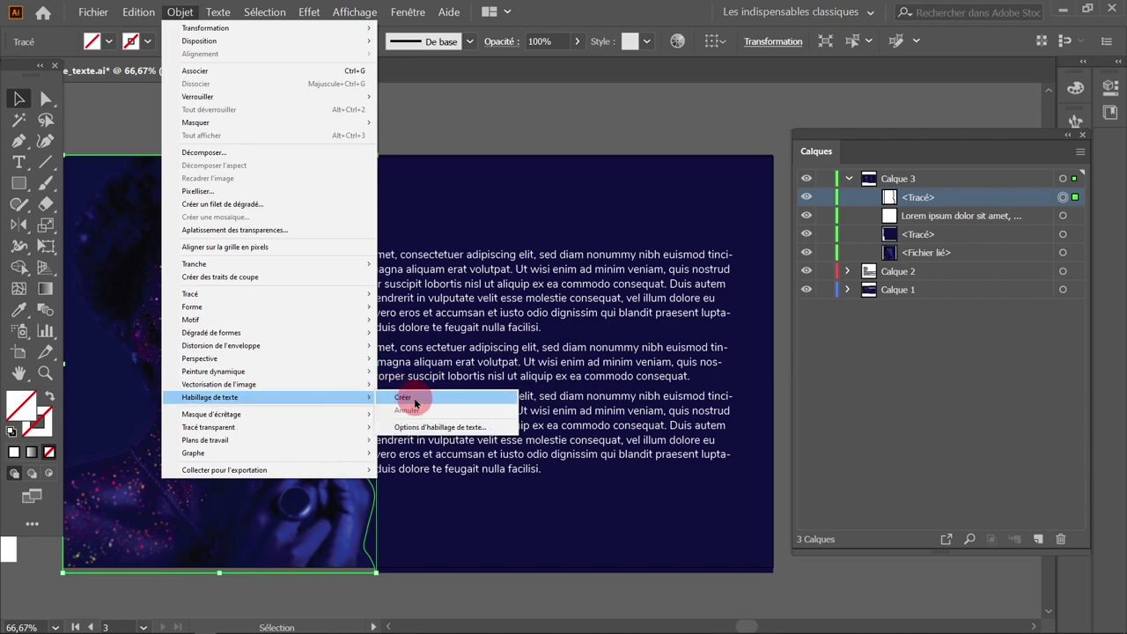
{"action": "left_click", "coordinate": [414, 401]}
{"action": "left_click", "coordinate": [181, 13]}
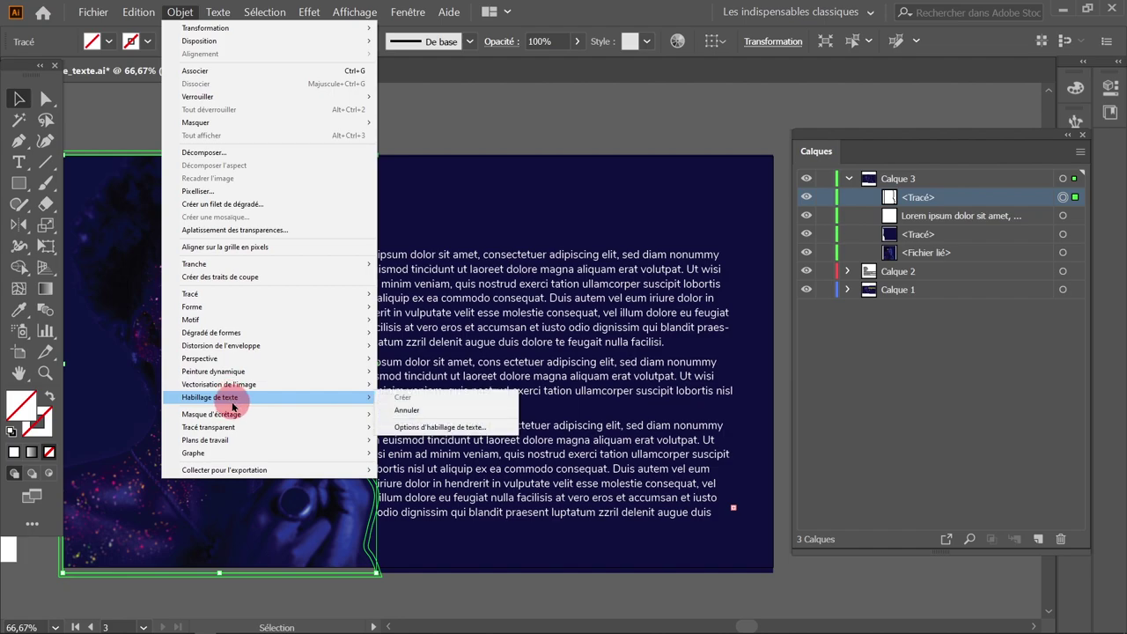
{"action": "left_click", "coordinate": [432, 426]}
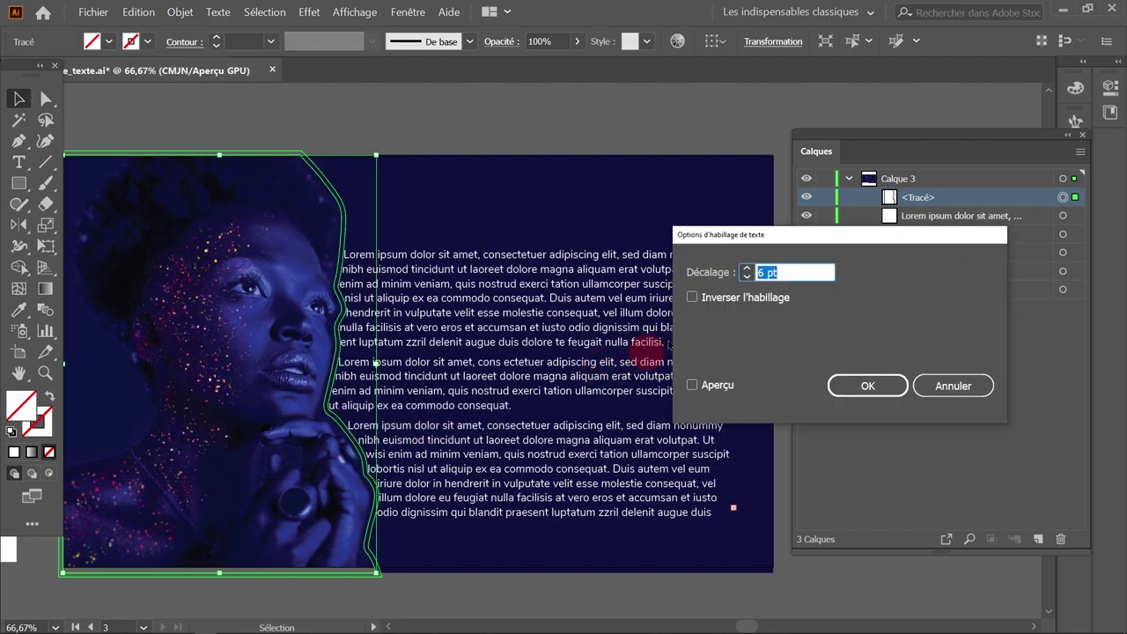
- Raise the text wrap Décalage to 17 pt with Aperçu on and confirm
{"action": "left_click", "coordinate": [755, 274]}
{"action": "left_click", "coordinate": [747, 272]}
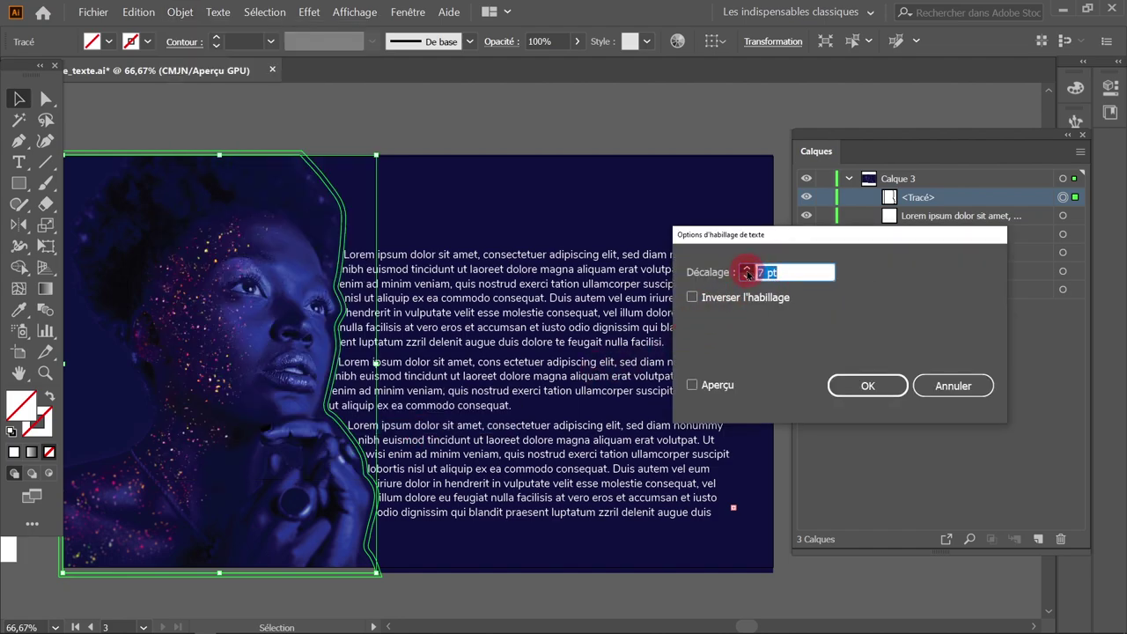
{"action": "left_click", "coordinate": [747, 272]}
{"action": "type", "text": "12"}
{"action": "left_click", "coordinate": [692, 385]}
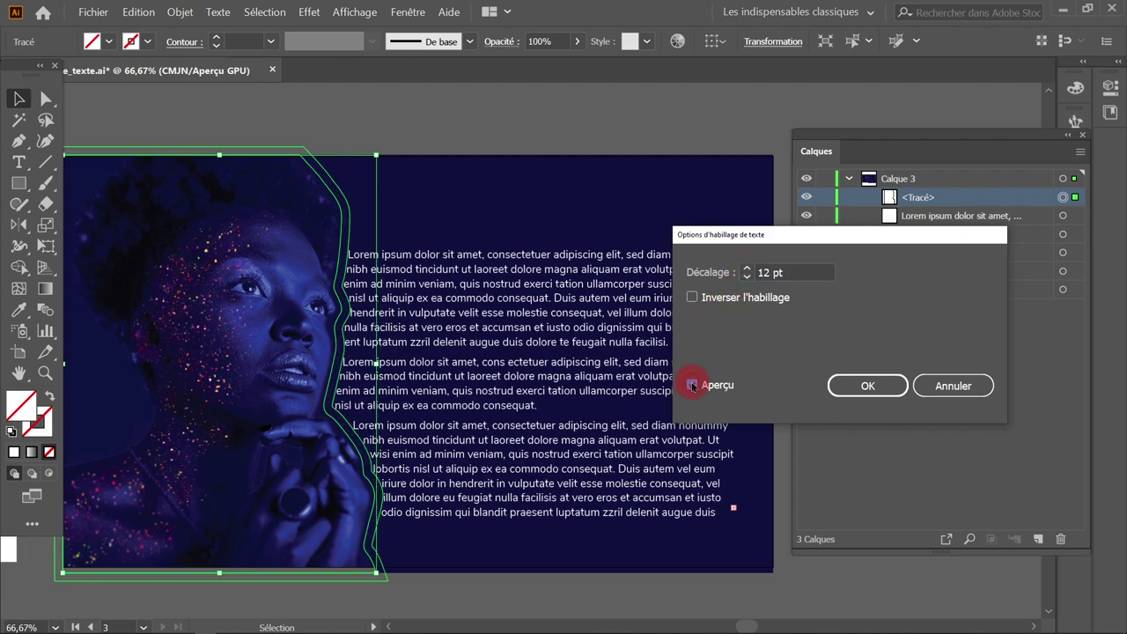
{"action": "left_click", "coordinate": [747, 272]}
{"action": "left_click", "coordinate": [747, 272]}
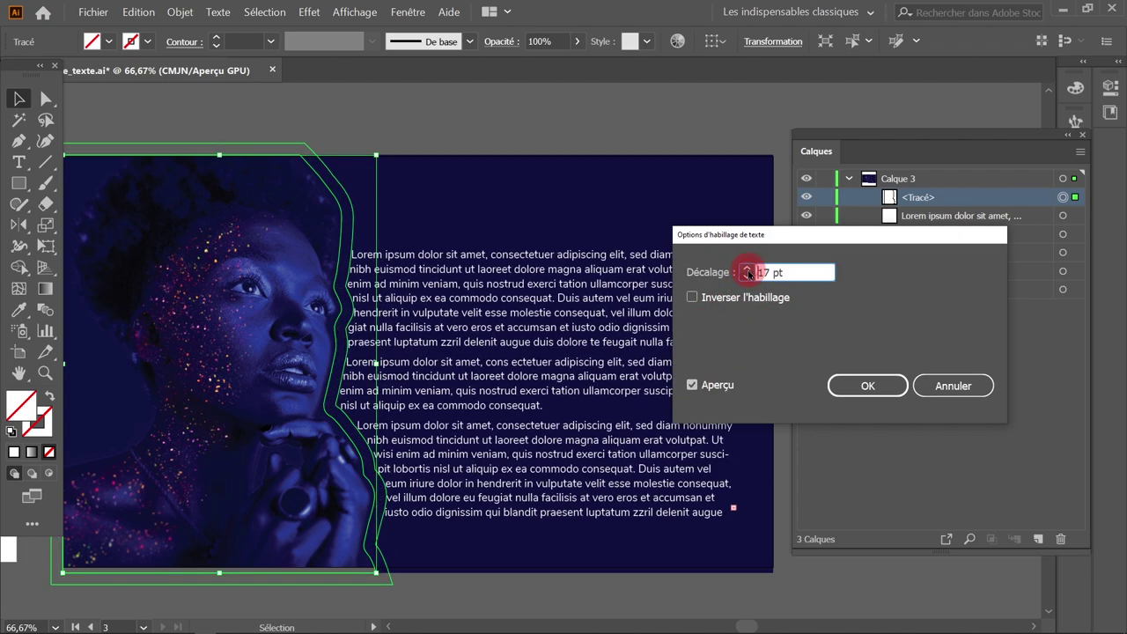
{"action": "left_click", "coordinate": [867, 387]}
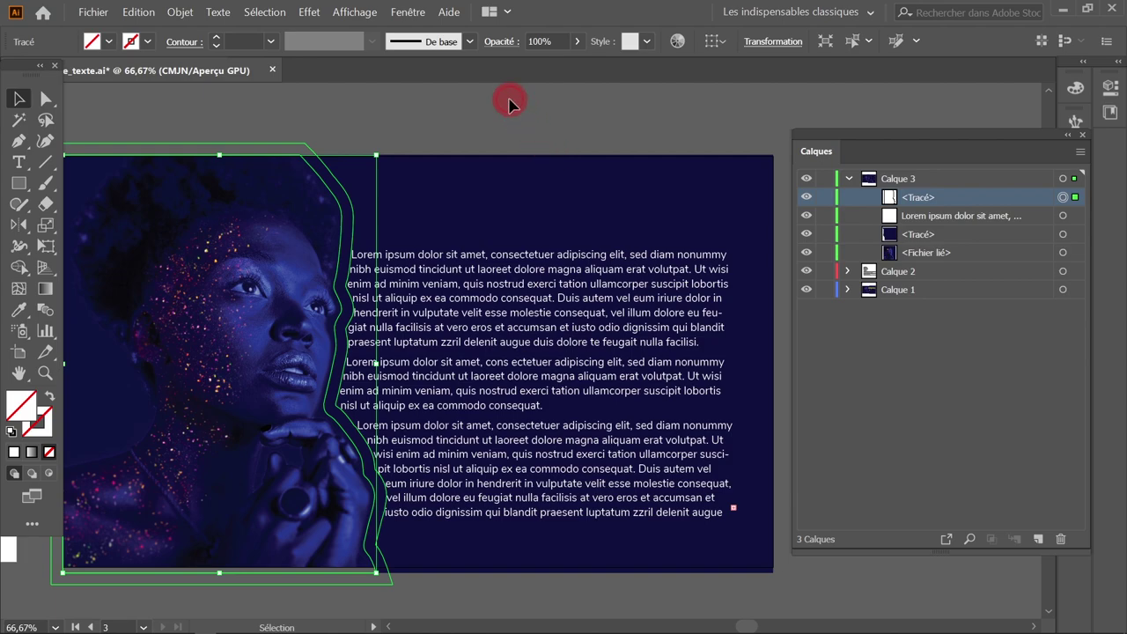
{"action": "left_click", "coordinate": [511, 101]}
{"action": "left_click_drag", "start_coordinate": [816, 203], "coordinate": [916, 229]}
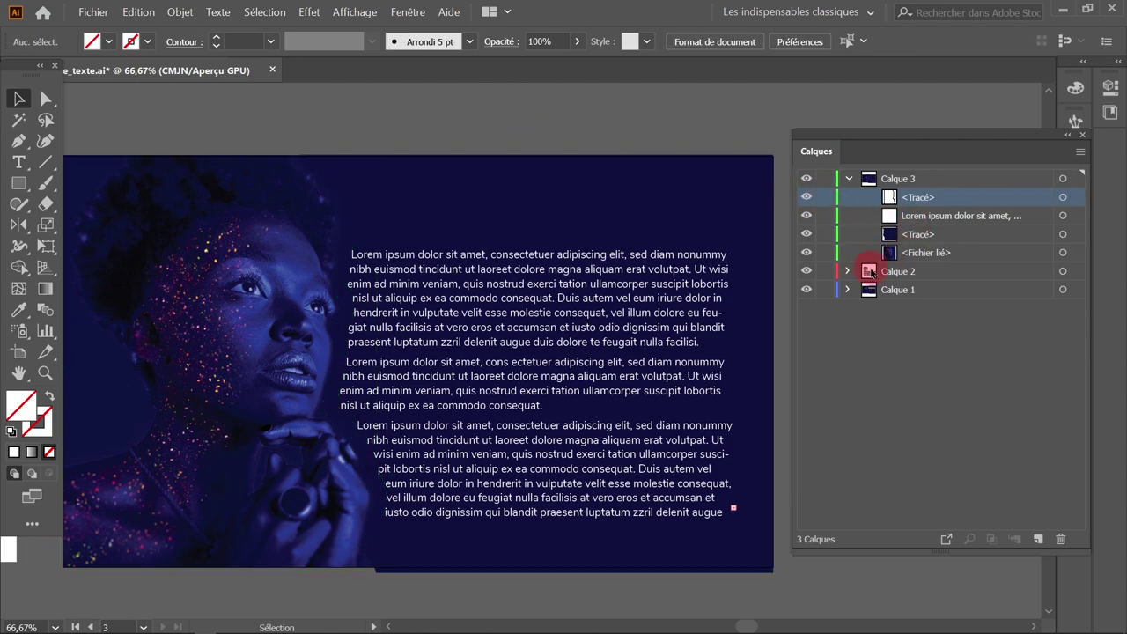
- Lock the linked photo and the profile path, then reposition the text block higher to rewrap along the face
{"action": "left_click", "coordinate": [826, 254]}
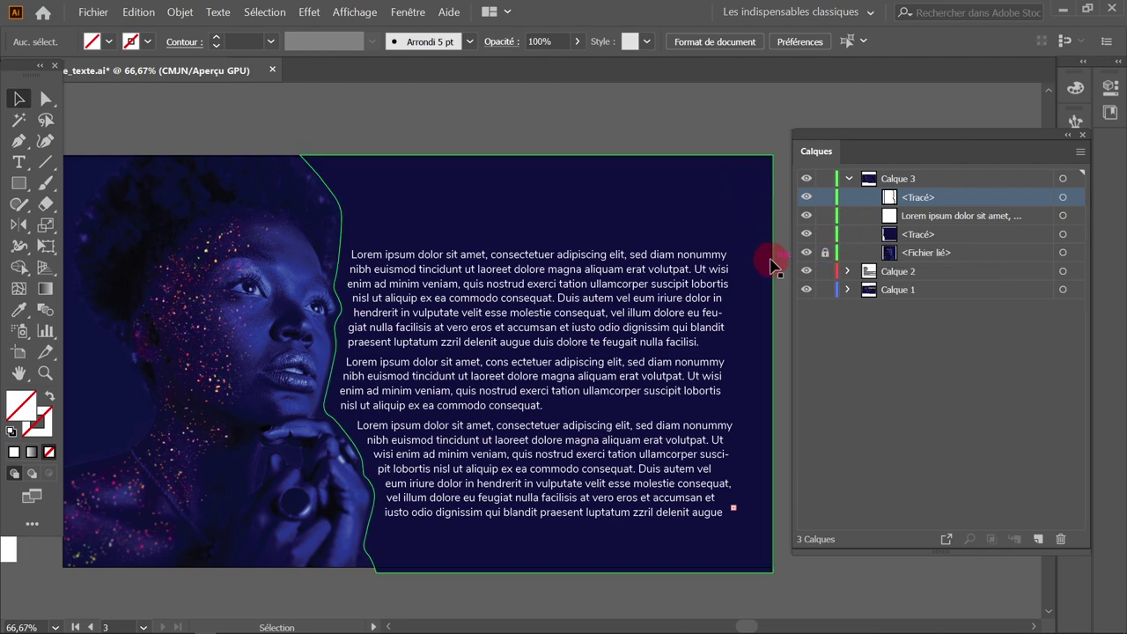
{"action": "left_click", "coordinate": [827, 235]}
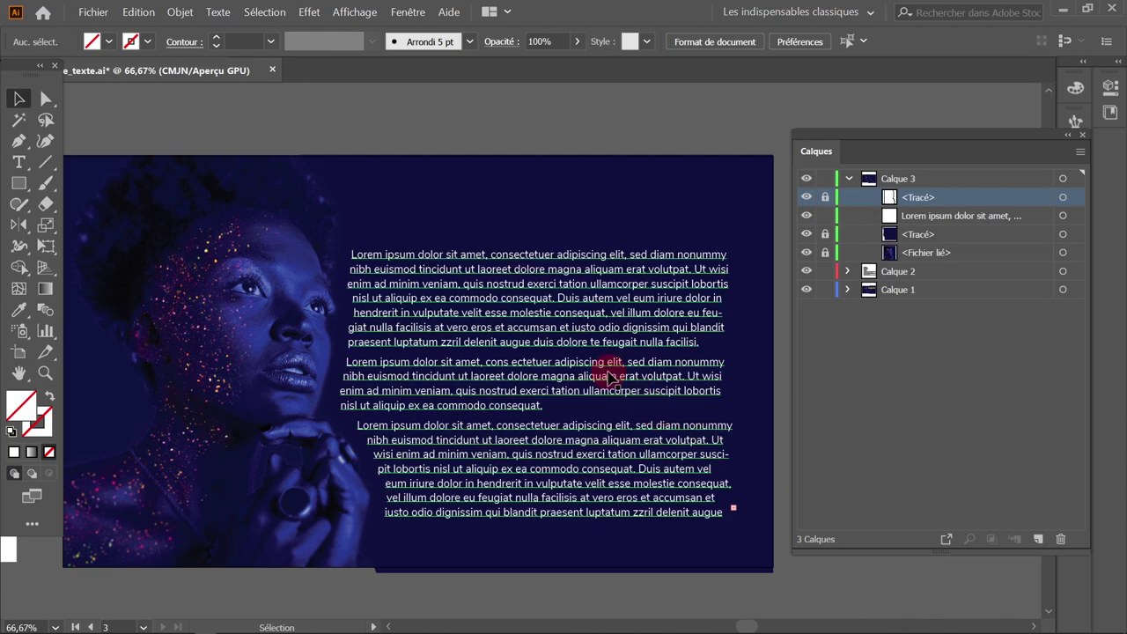
{"action": "left_click_drag", "start_coordinate": [606, 374], "coordinate": [606, 317]}
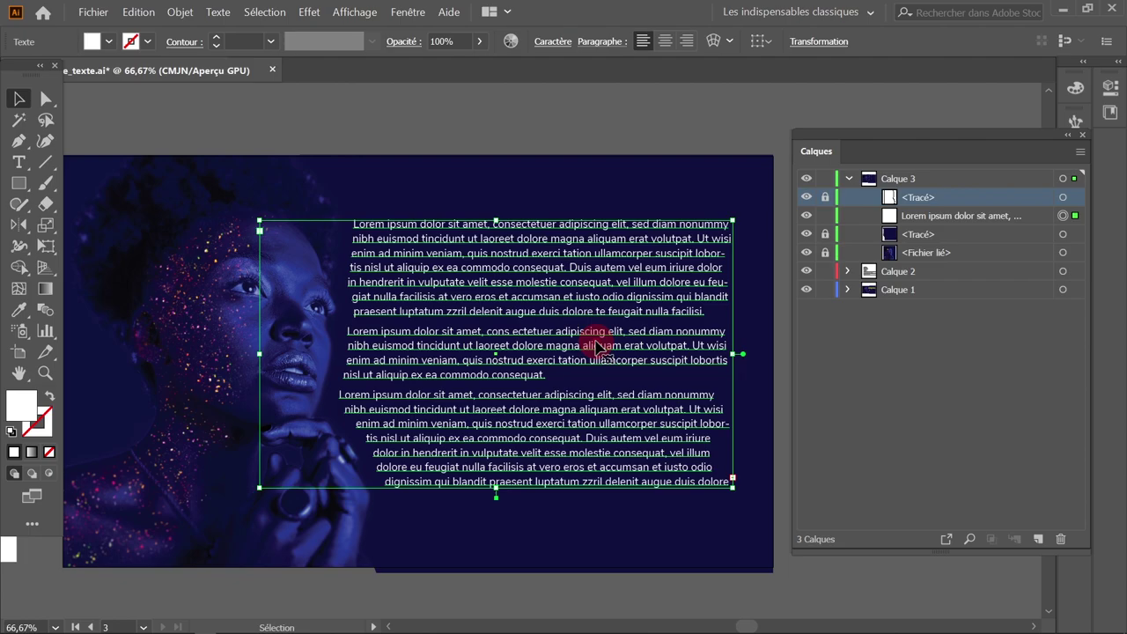
{"action": "mouse_move", "coordinate": [604, 316]}
{"action": "left_mouse_down"}
{"action": "mouse_move", "coordinate": [611, 382]}
{"action": "mouse_move", "coordinate": [620, 351]}
{"action": "left_mouse_up"}
{"action": "left_click", "coordinate": [491, 117]}
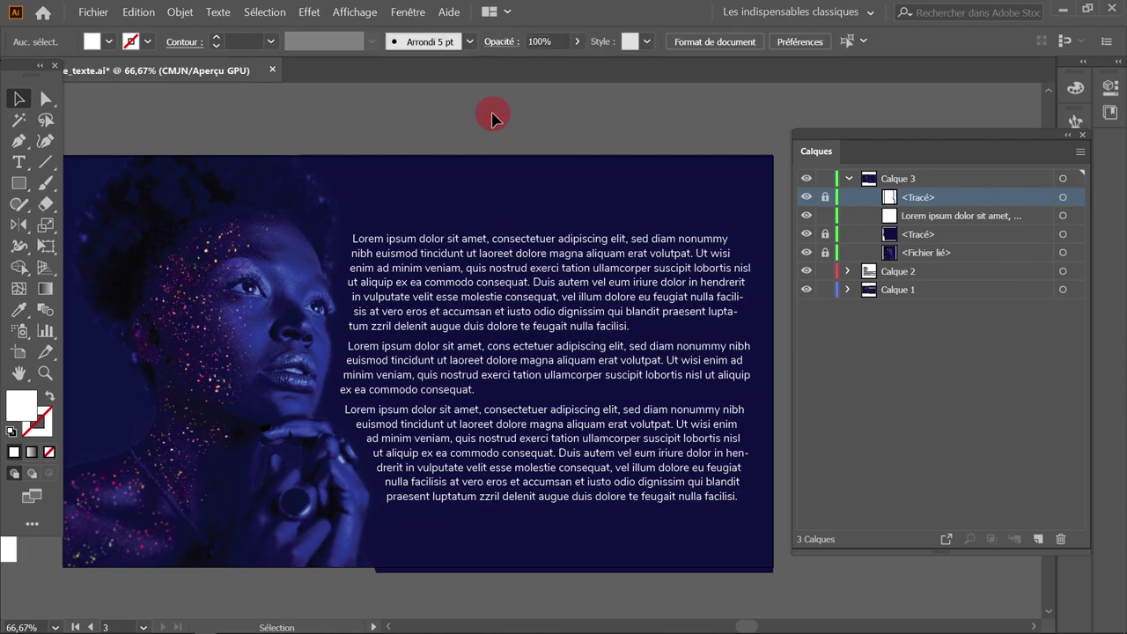